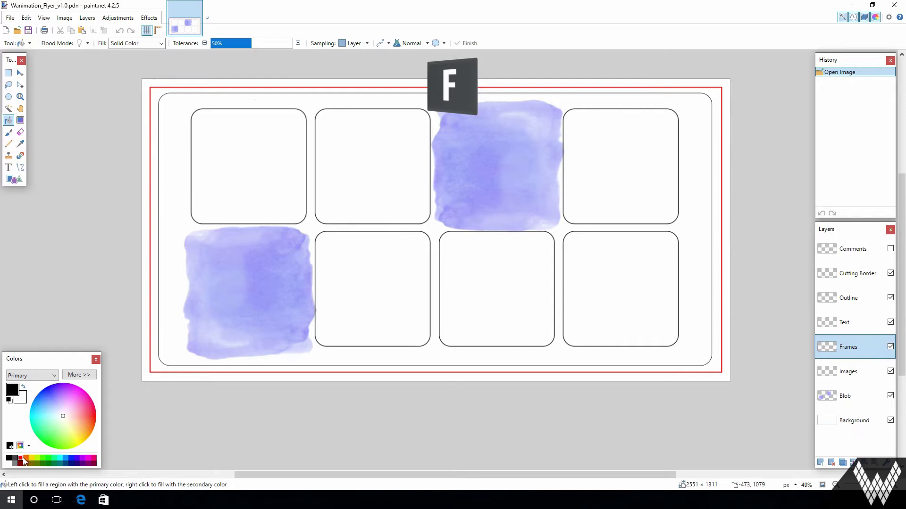
Set the primary color to red and fill the first frame in the upper row using the Solid Color fill.
click(20, 458)
click(257, 164)
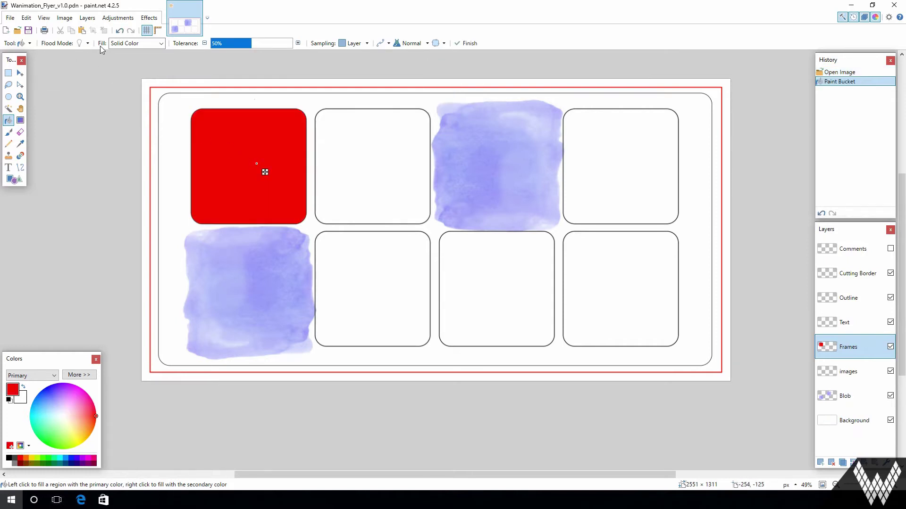
click(159, 44)
click(151, 54)
Switch the red fill's flood mode to Global, toggle it for comparison, and return it to Contiguous.
click(88, 45)
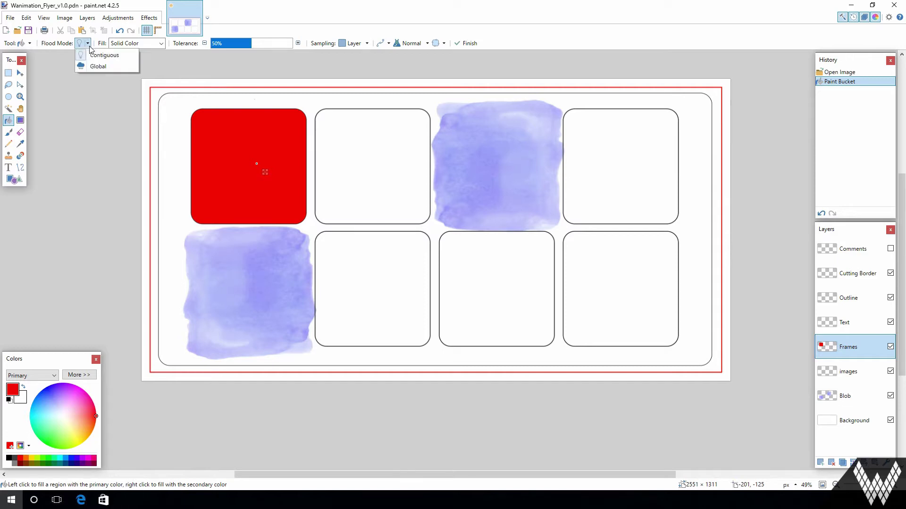
click(95, 65)
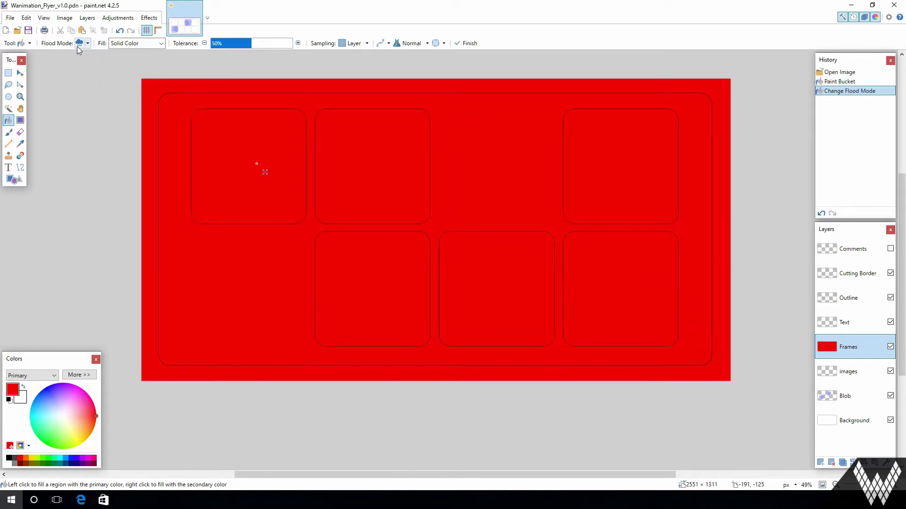
click(77, 46)
click(78, 46)
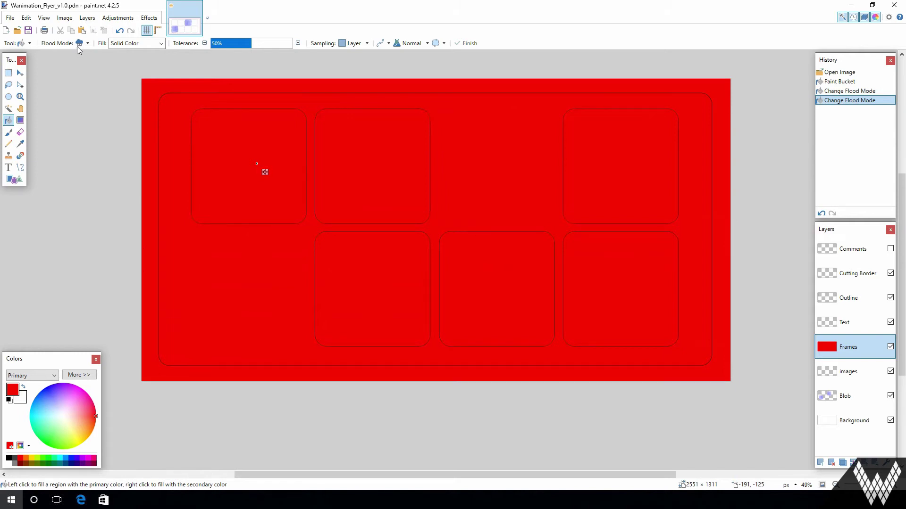
click(77, 46)
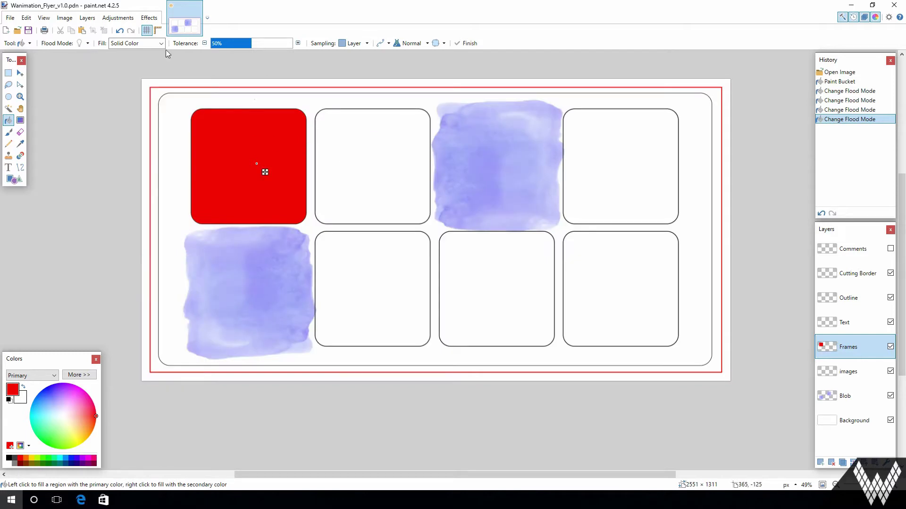
Change the red frame's fill style to Forward Diagonal, browse the other patterns, and finish the fill.
click(142, 44)
click(141, 78)
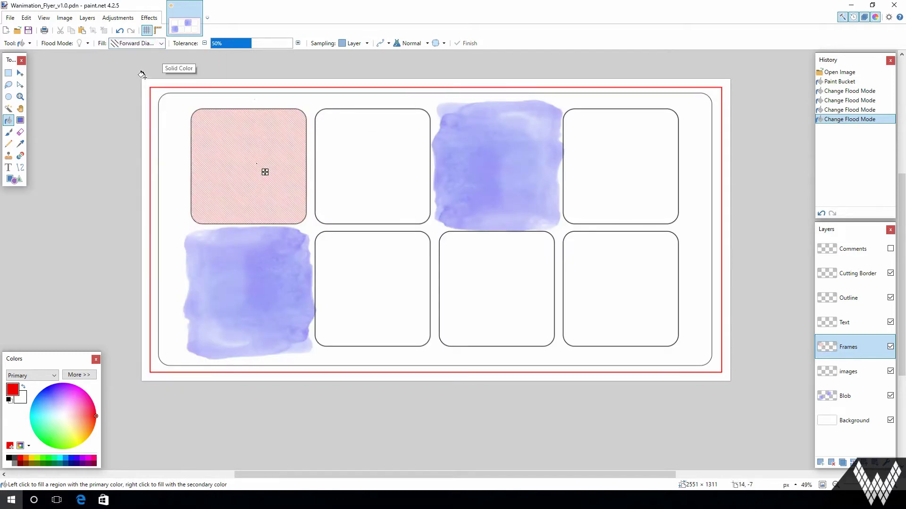
click(161, 44)
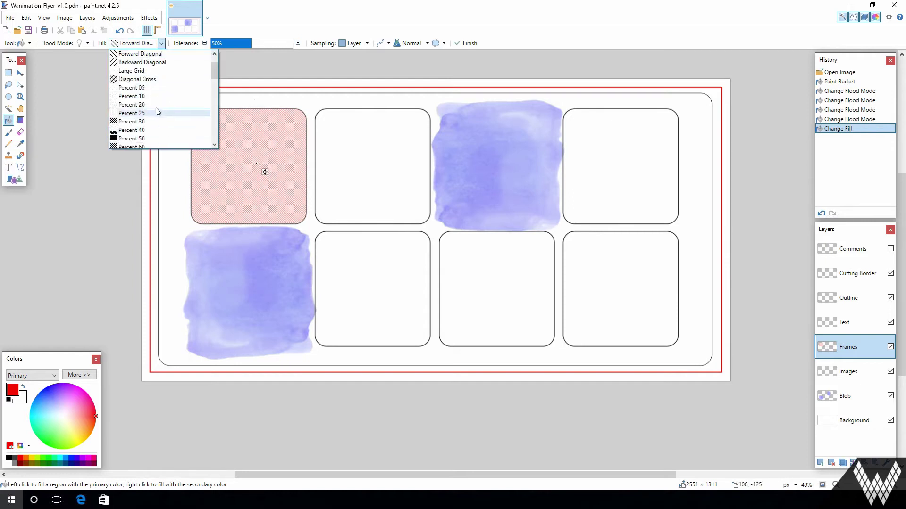
scroll(160, 80, down, 6)
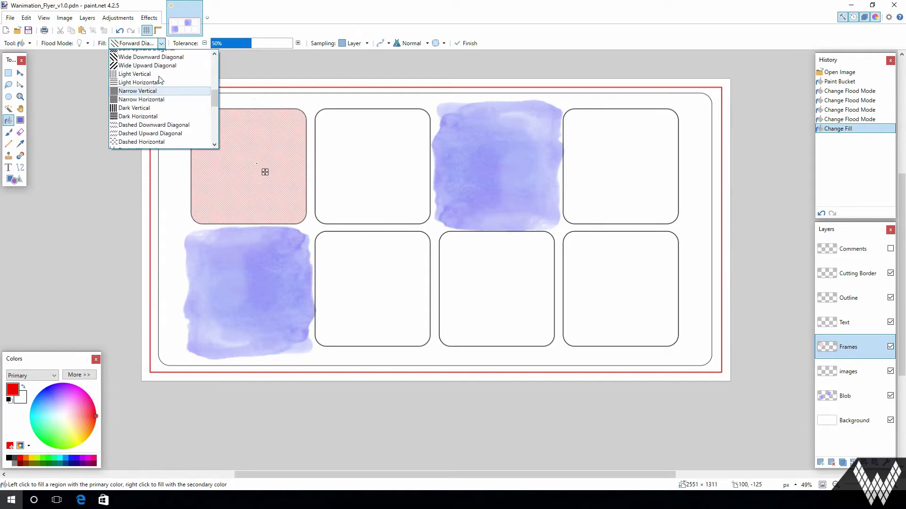
scroll(160, 80, up, 6)
click(173, 63)
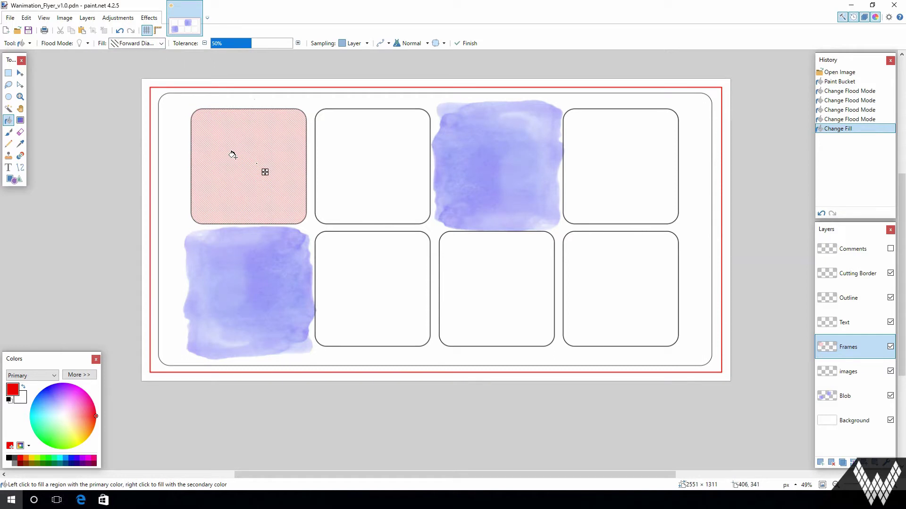
key(Return)
Undo all Paint Bucket changes to the first frame, back to the opened image.
key(ctrl+z)
key(ctrl+z)
key(ctrl+z)
key(ctrl+z)
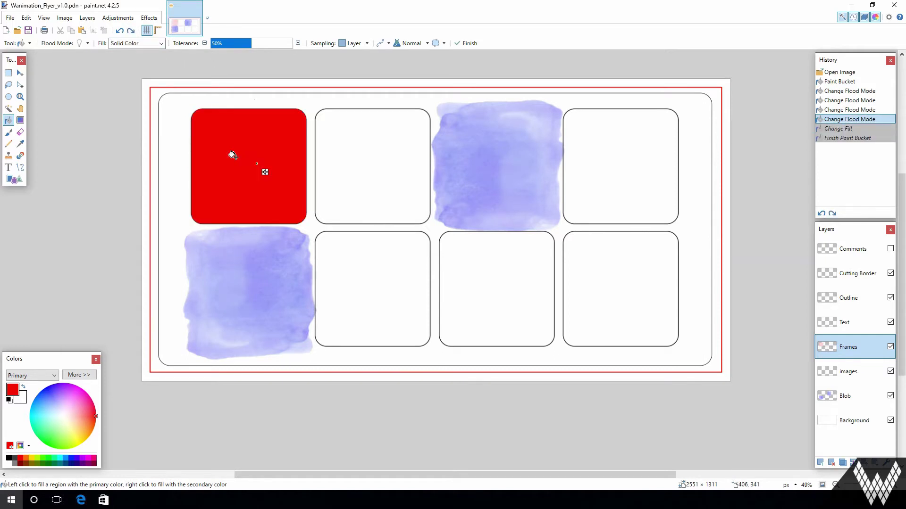
key(ctrl+z)
key(ctrl+z)
key(ctrl+z)
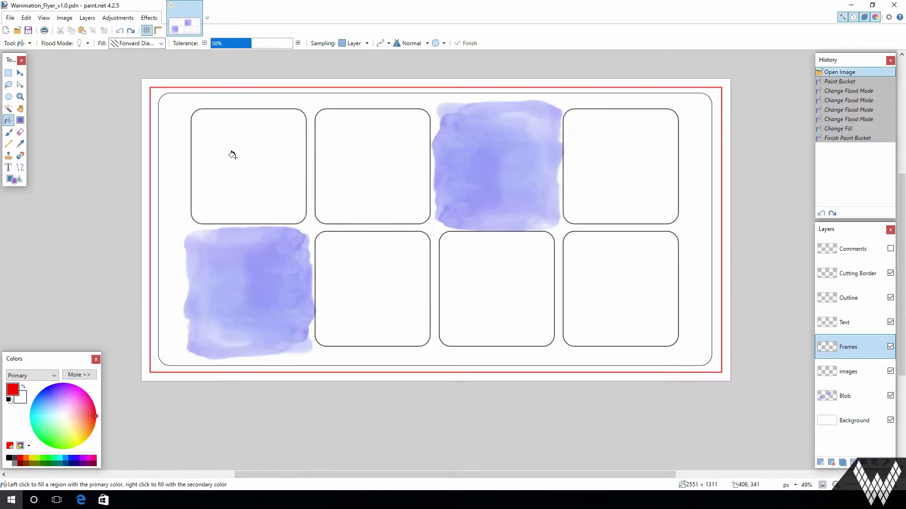
On the Cutting Border layer, fill the margin outside the cutting line with solid red and change its fill style to Forward Diagonal.
click(865, 279)
click(146, 106)
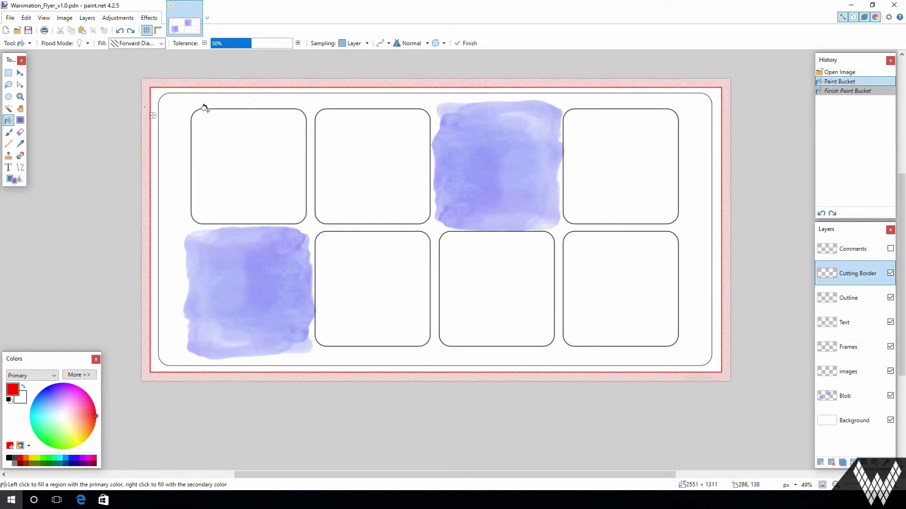
key(ctrl+z)
click(161, 43)
scroll(161, 85, up, 3)
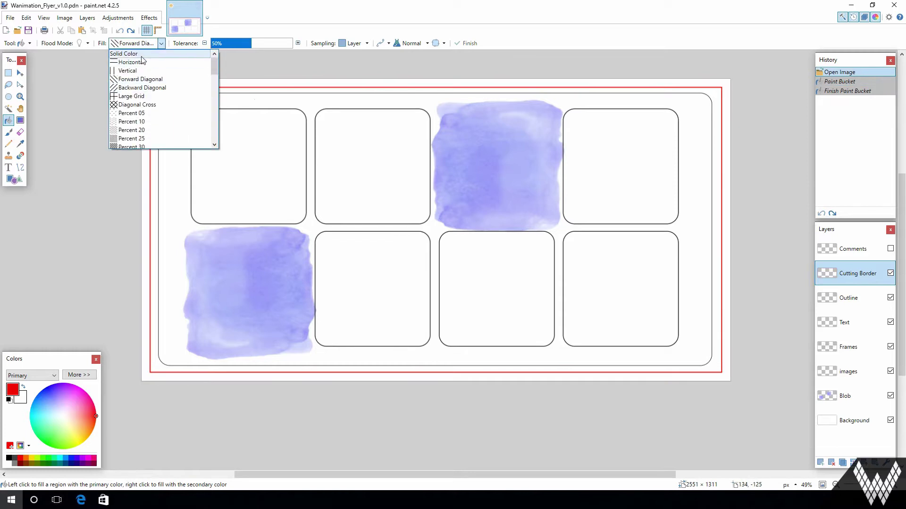
click(161, 55)
click(175, 82)
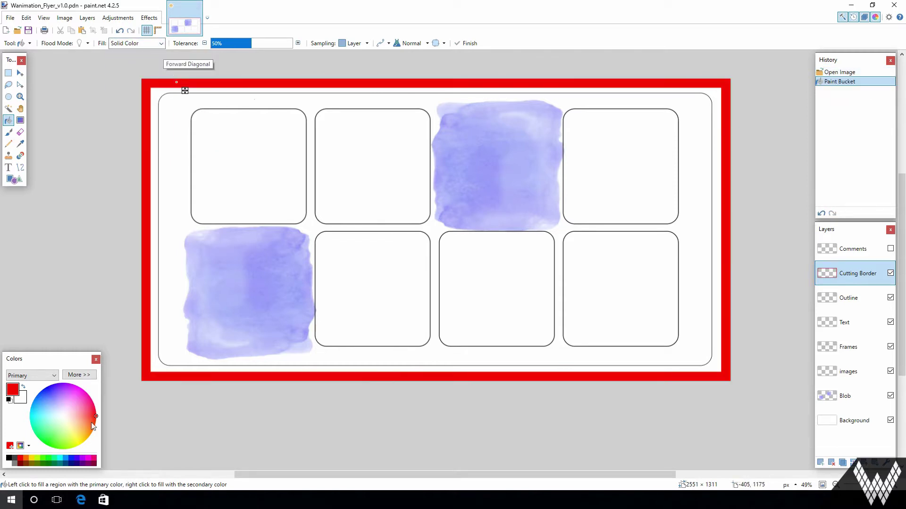
click(79, 374)
drag(148, 462, 128, 459)
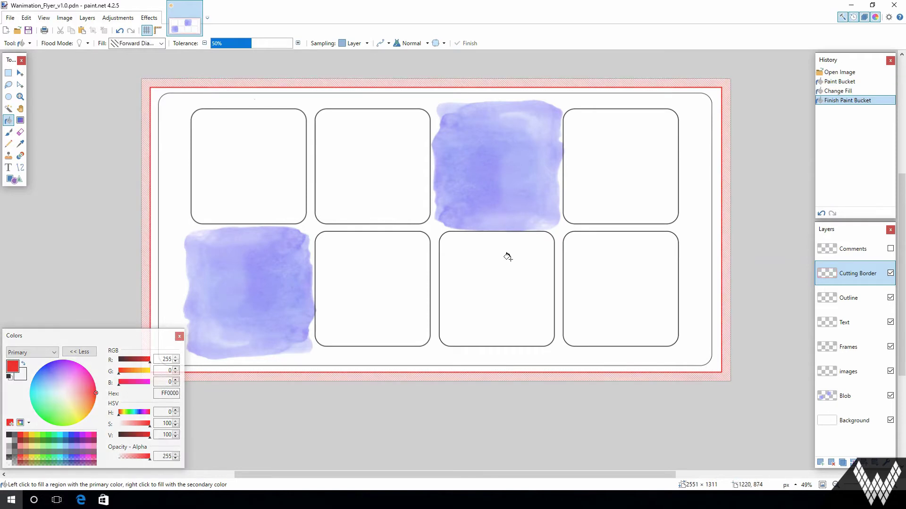
Fill the upper-row watercolor square on the Blob layer with yellow FFD800 at 50% tolerance.
click(851, 291)
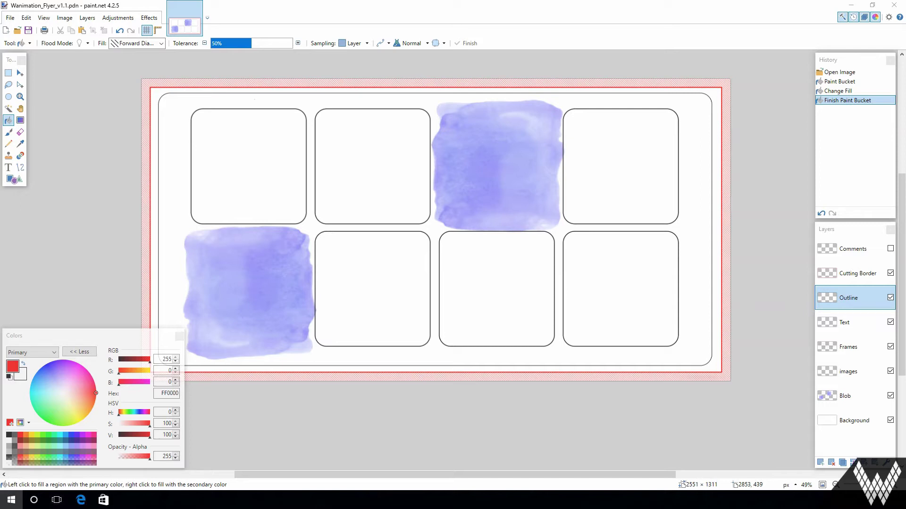
click(859, 397)
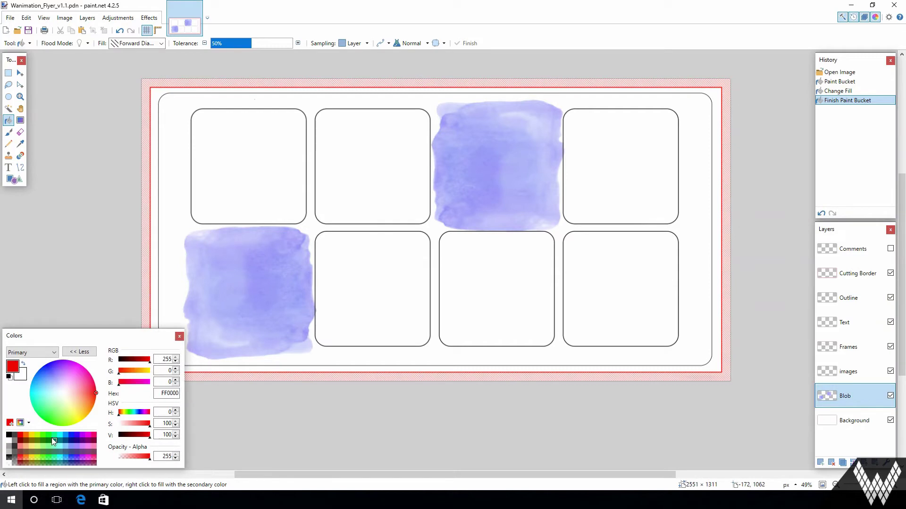
click(32, 433)
click(479, 157)
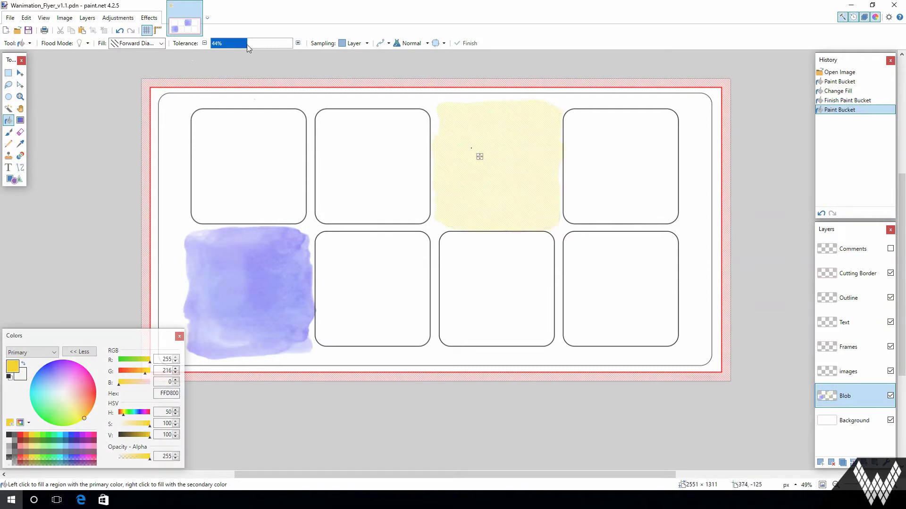
mouse_move(247, 49)
mouse_down()
mouse_move(211, 49)
mouse_move(302, 49)
mouse_move(252, 49)
mouse_up()
Cycle the yellow fill through the blend modes from Multiply to Lighten, and undo the fill.
click(427, 43)
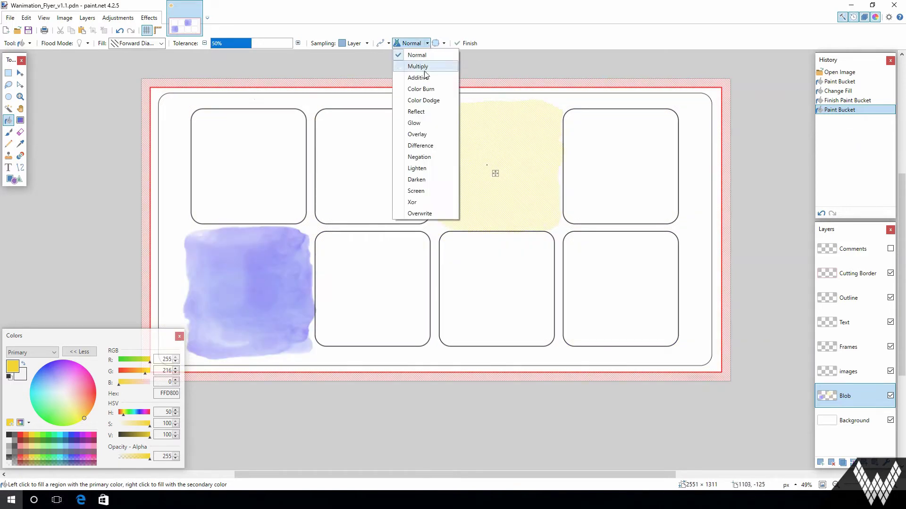
click(415, 66)
scroll(406, 45, down, 1)
scroll(406, 44, down, 4)
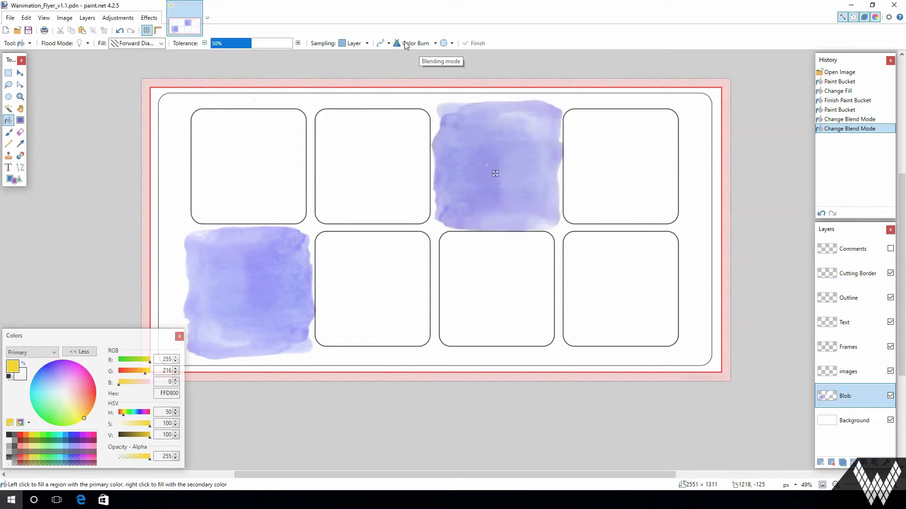
scroll(406, 44, down, 4)
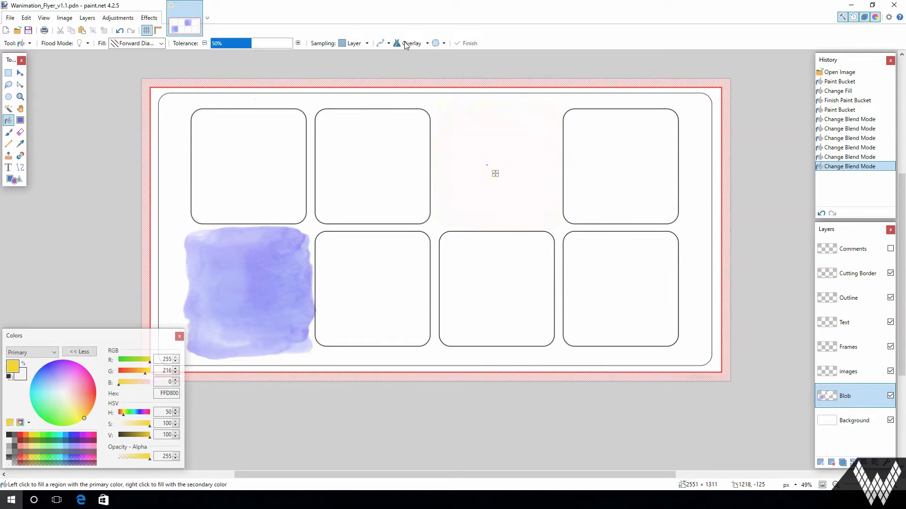
scroll(405, 44, down, 4)
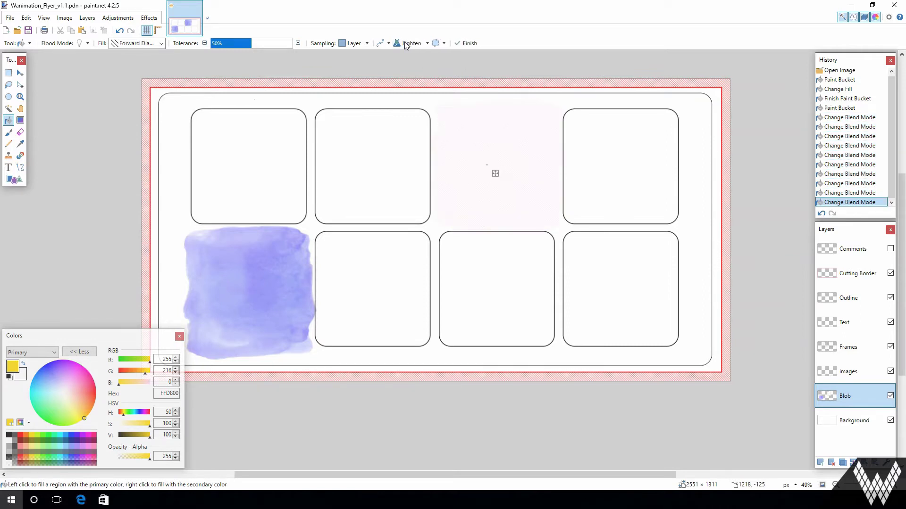
key(ctrl+z)
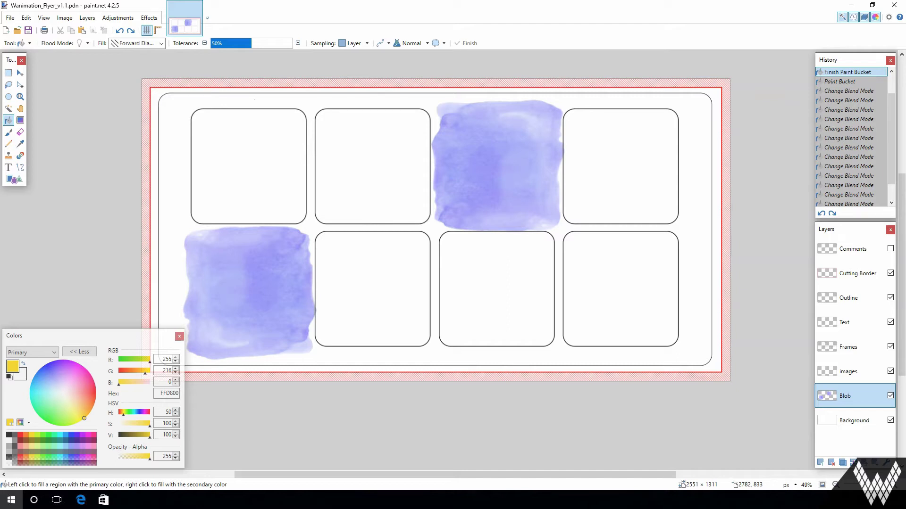
On the Frames layer, make a rectangular selection of about 624 × 528 px around the upper row's fourth frame and delete it.
click(10, 113)
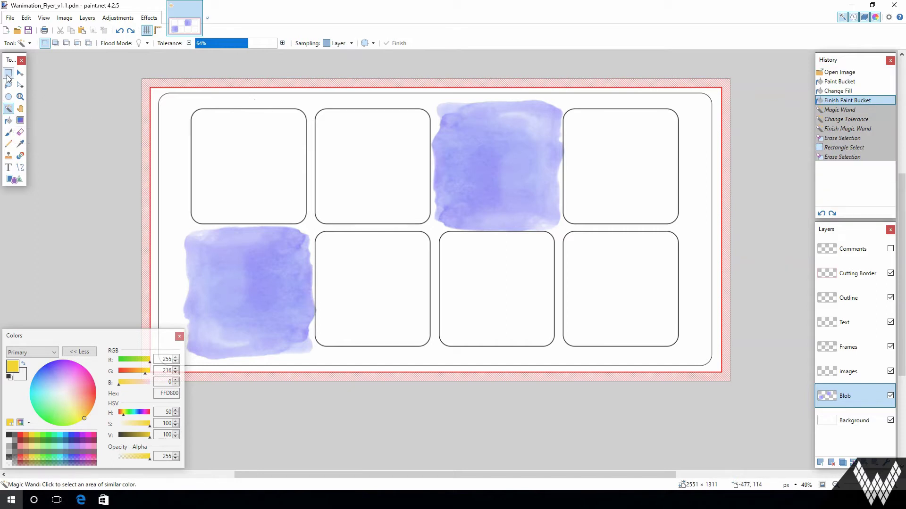
click(8, 74)
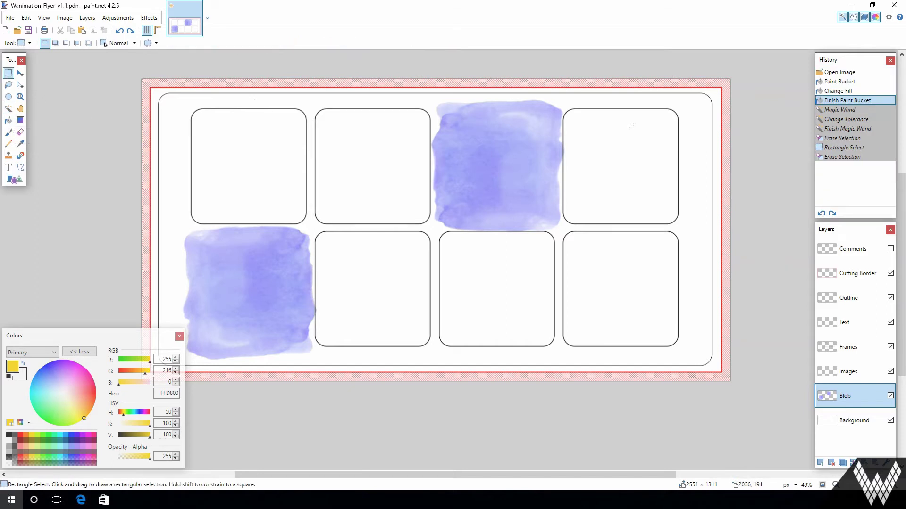
click(849, 348)
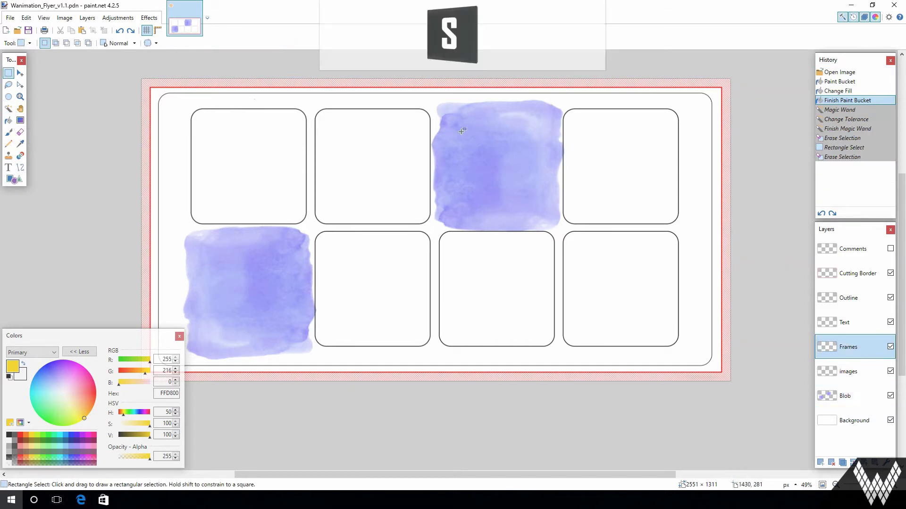
drag(552, 107, 695, 227)
key(Delete)
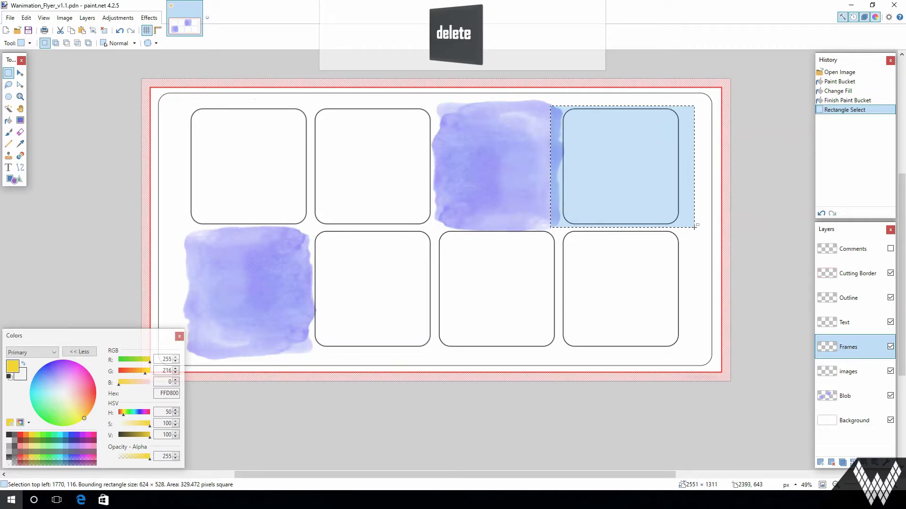
On the Blob layer, select the upper-row watercolor square with the Magic Wand at 67% tolerance and delete it.
click(8, 108)
click(869, 397)
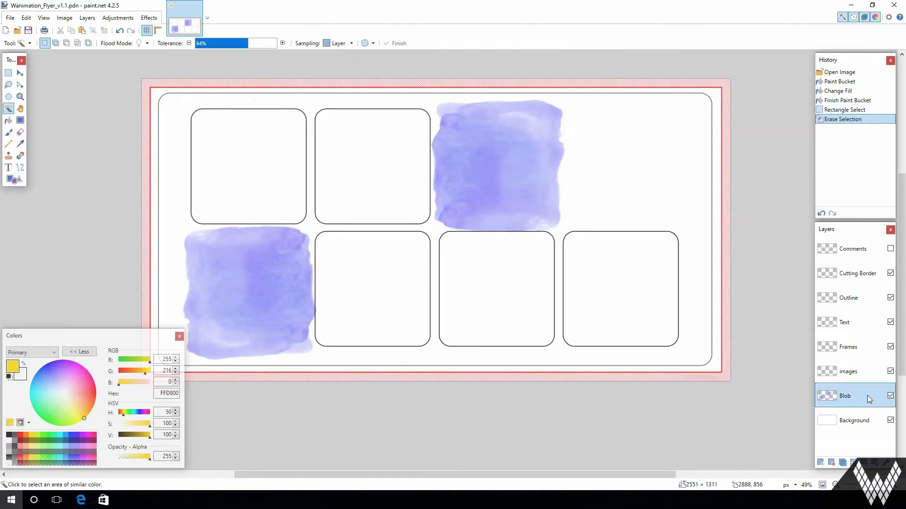
click(496, 150)
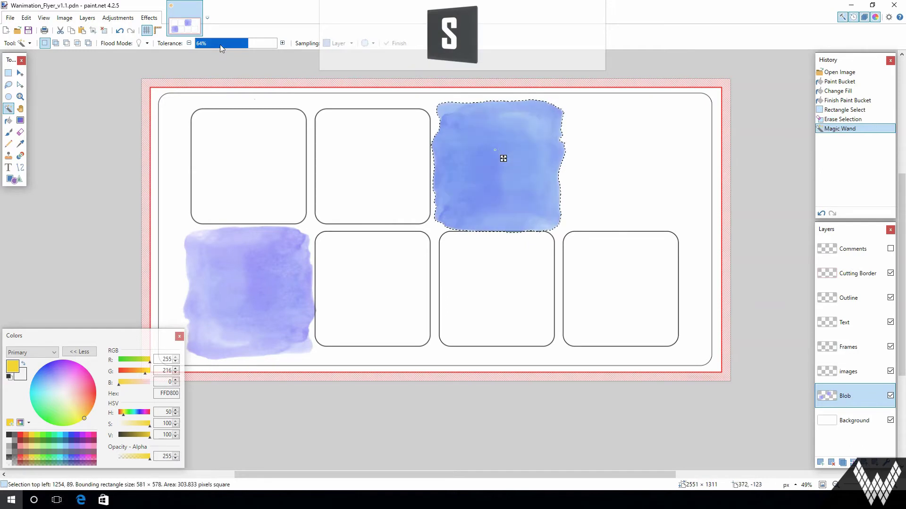
mouse_move(245, 43)
mouse_down()
mouse_move(220, 43)
mouse_move(258, 49)
mouse_move(250, 47)
mouse_up()
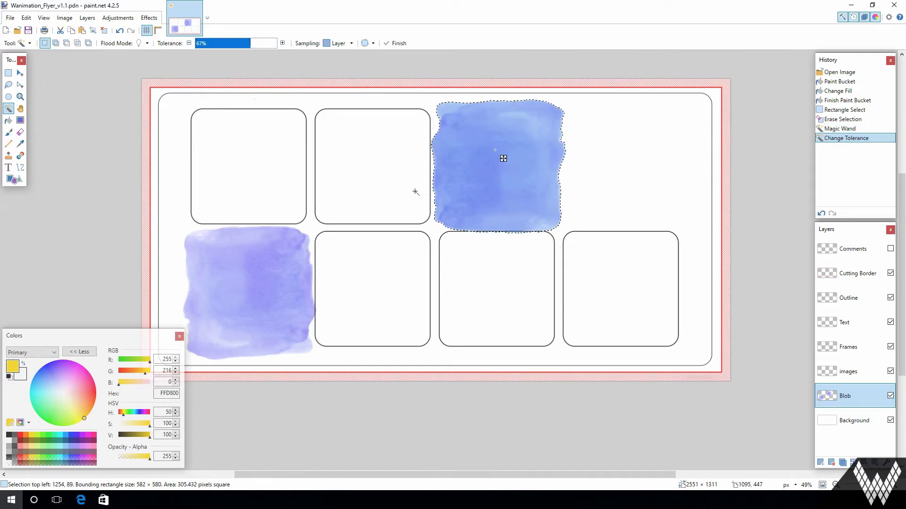
key(Delete)
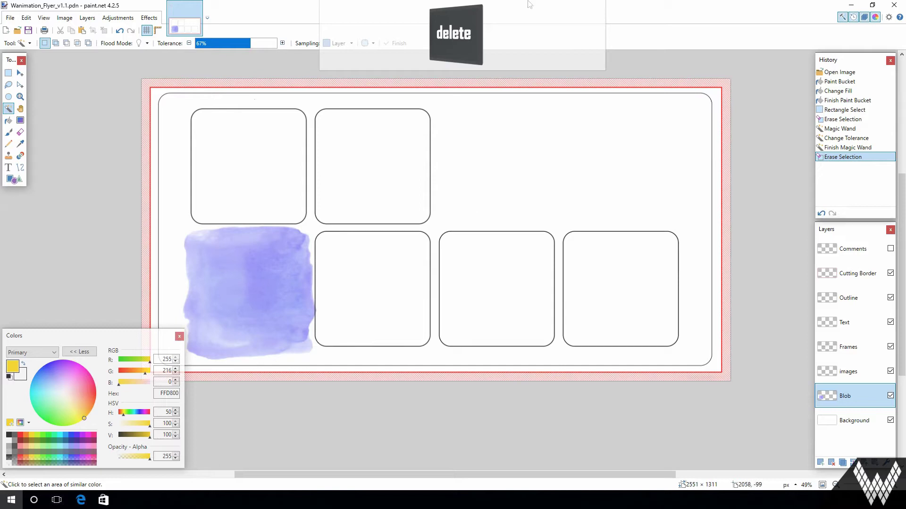
Paste the Wanimation logo onto the images layer, move it into the empty upper-row space, and deselect it.
click(856, 372)
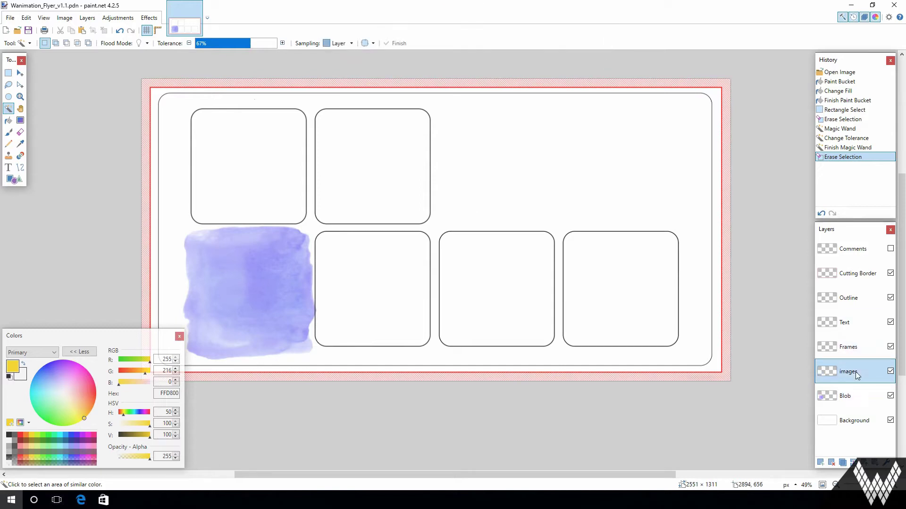
key(ctrl+v)
drag(312, 163, 606, 183)
key(ctrl+d)
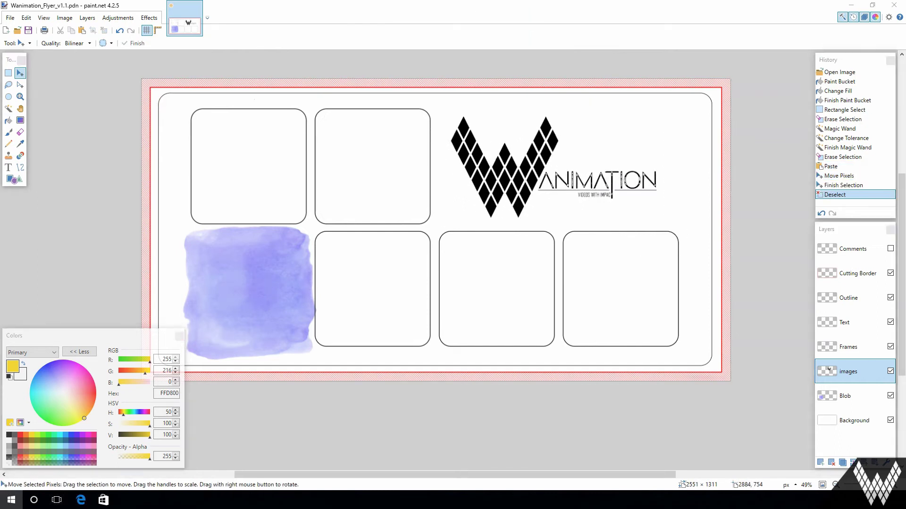
On the Blob layer, sample the watercolor square's violet as the primary color and set its opacity to 128.
key(b)
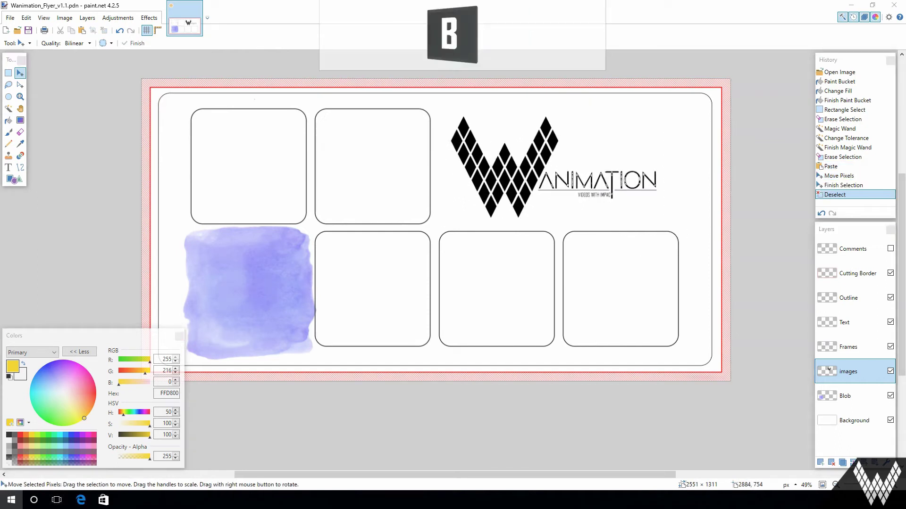
click(8, 132)
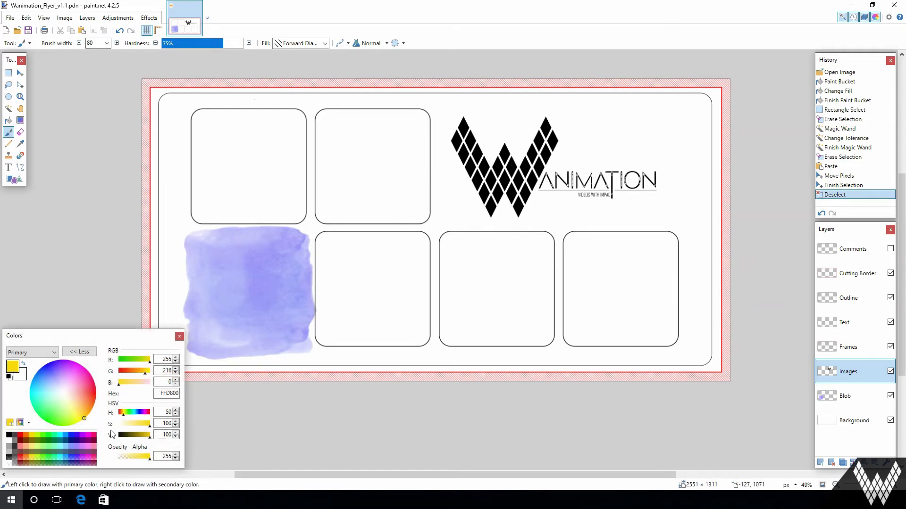
click(20, 144)
key(alt+Page_Down)
click(245, 282)
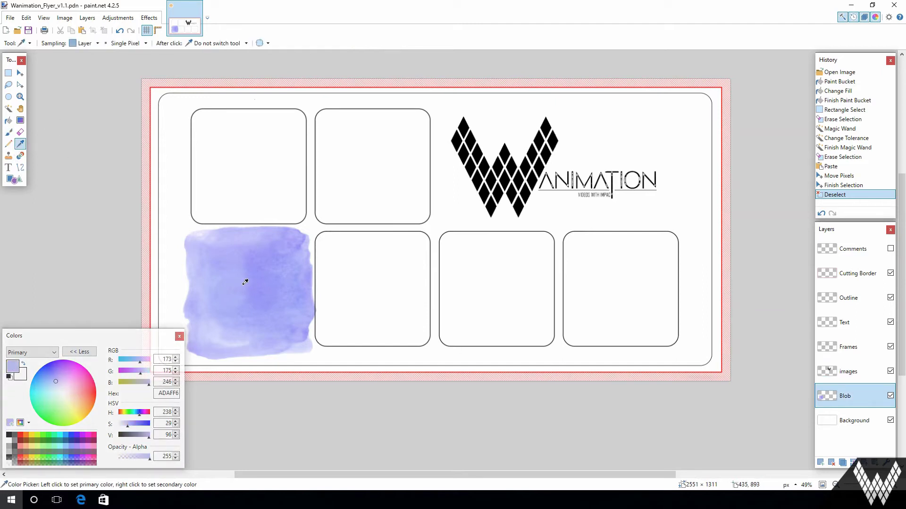
click(9, 132)
drag(125, 457, 134, 457)
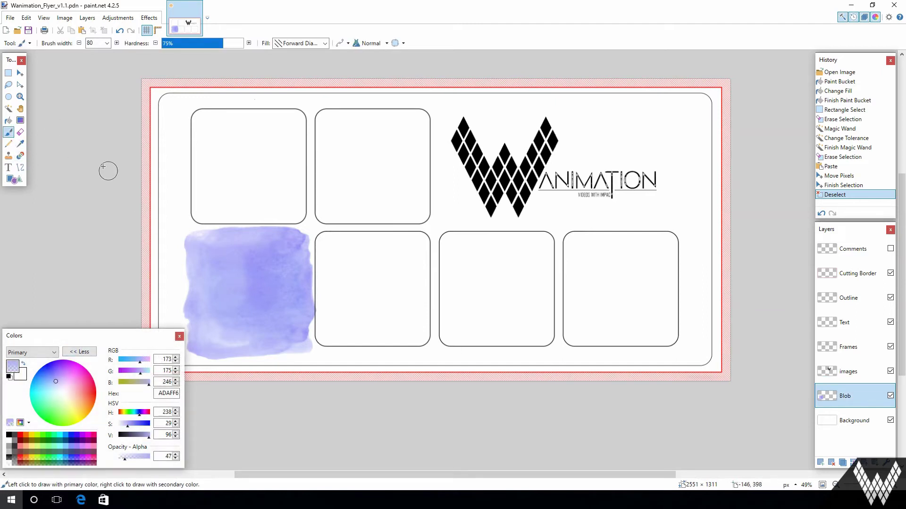
Paint a violet background behind the logo with the Paintbrush using a Solid Color fill, and lower the hardness to 31%.
click(325, 43)
scroll(310, 59, up, 2)
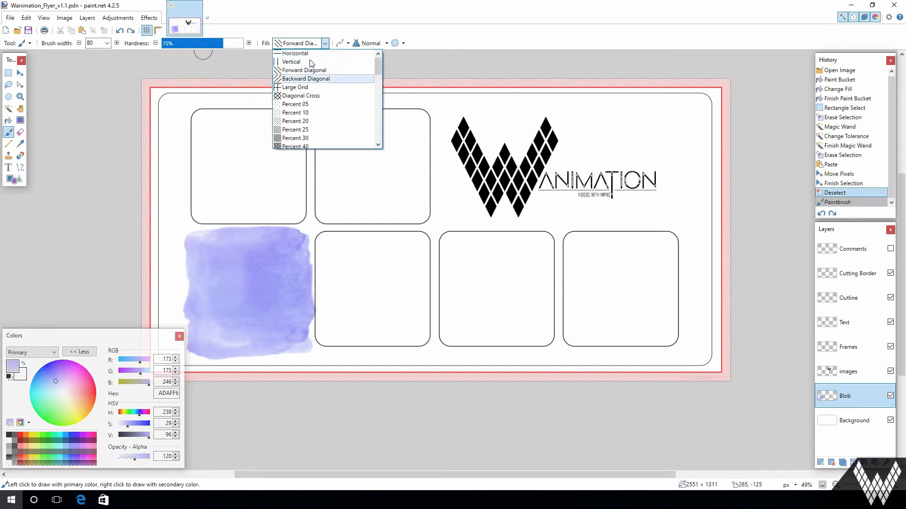
click(295, 54)
mouse_move(469, 131)
mouse_down()
mouse_move(567, 118)
mouse_move(459, 143)
mouse_move(465, 135)
mouse_move(491, 167)
mouse_move(540, 188)
mouse_move(547, 209)
mouse_move(617, 164)
mouse_move(641, 176)
mouse_move(464, 207)
mouse_move(684, 193)
mouse_move(487, 142)
mouse_move(609, 146)
mouse_up()
mouse_move(665, 207)
mouse_down()
mouse_move(647, 155)
mouse_move(462, 125)
mouse_up()
drag(214, 46, 187, 44)
mouse_move(613, 122)
mouse_down()
mouse_move(406, 113)
mouse_move(462, 198)
mouse_move(680, 111)
mouse_up()
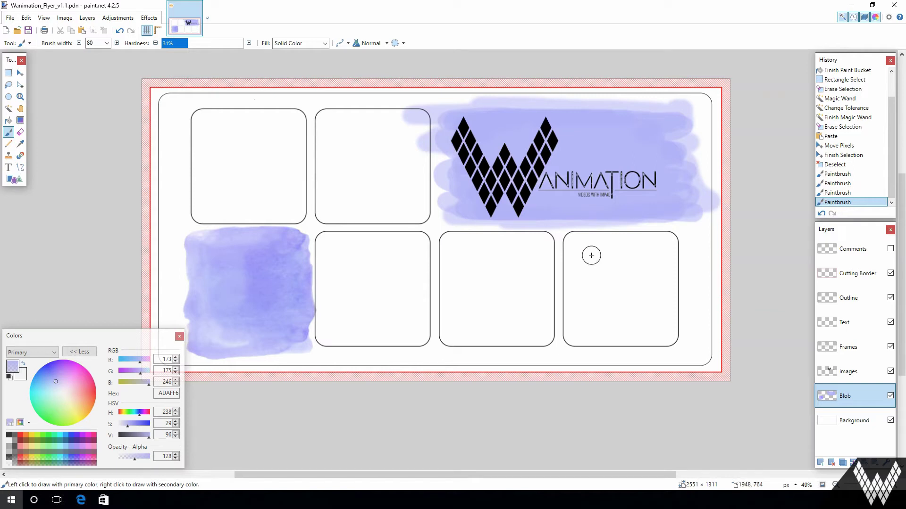
Lasso the violet brush strokes around the logo on the Blob layer and delete them.
click(9, 86)
mouse_move(521, 245)
mouse_down()
mouse_move(394, 149)
mouse_move(517, 85)
mouse_move(735, 134)
mouse_move(542, 243)
mouse_move(521, 245)
mouse_up()
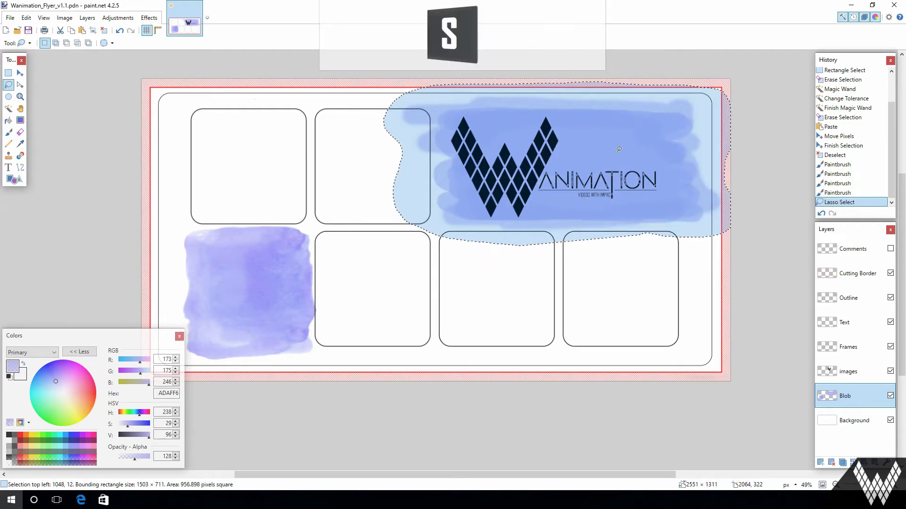
key(Delete)
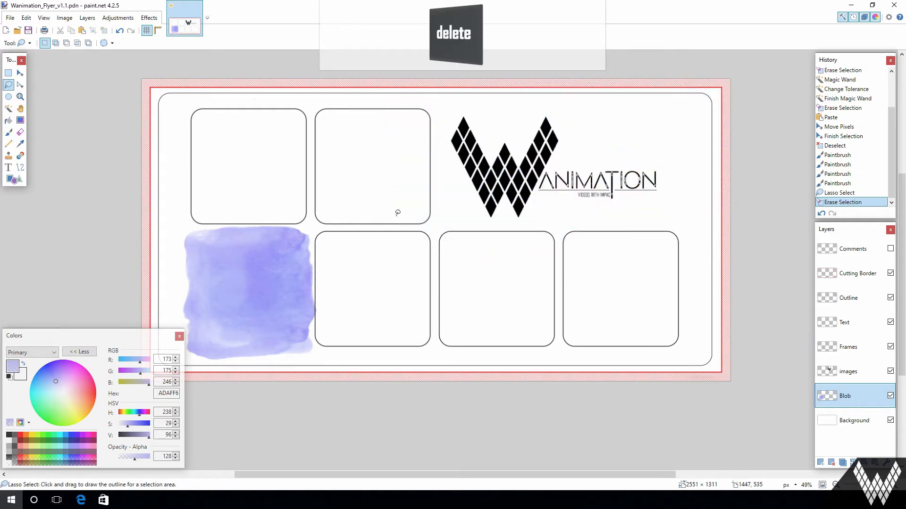
On the Blob layer, clone watercolor from the lower-row square behind the logo's lower part, using brush width 100, 50% hardness and opacity 255.
key(l)
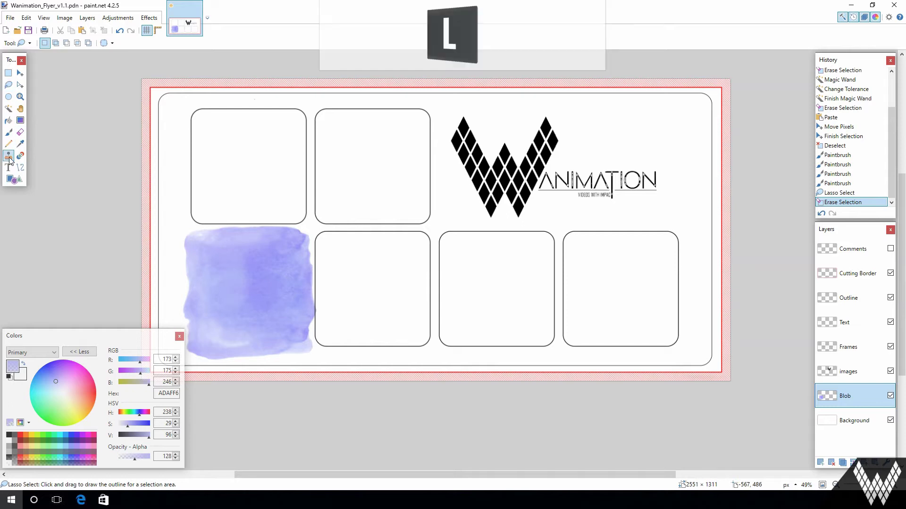
click(9, 160)
scroll(150, 315, up, 3)
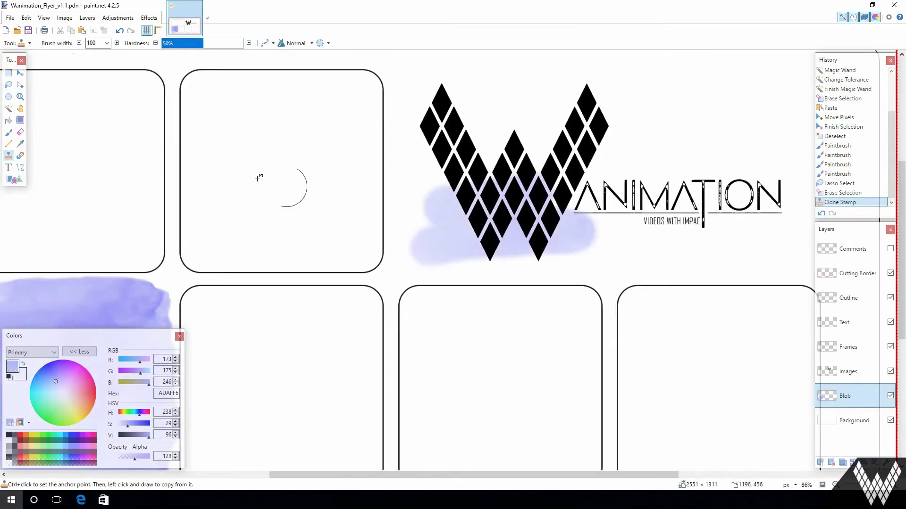
scroll(420, 200, down, 3)
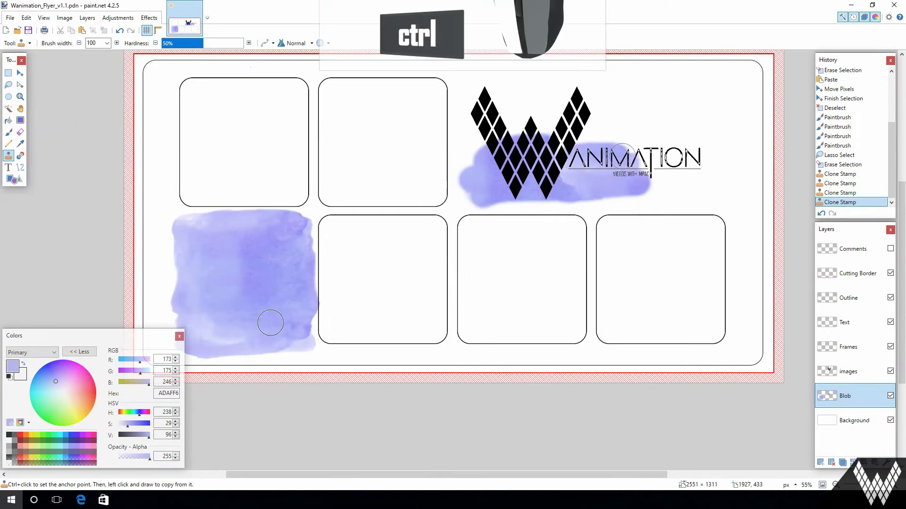
drag(622, 157, 660, 191)
Set new clone sources from the square's corner and the cloned area, and extend the watercolor over the whole background around the logo.
ctrl+click(189, 227)
drag(476, 95, 559, 90)
drag(628, 96, 719, 137)
drag(665, 191, 727, 183)
ctrl+click(565, 135)
mouse_move(694, 86)
mouse_down()
mouse_move(732, 86)
mouse_move(450, 92)
mouse_move(436, 146)
mouse_up()
scroll(524, 321, down, 3)
scroll(524, 321, up, 2)
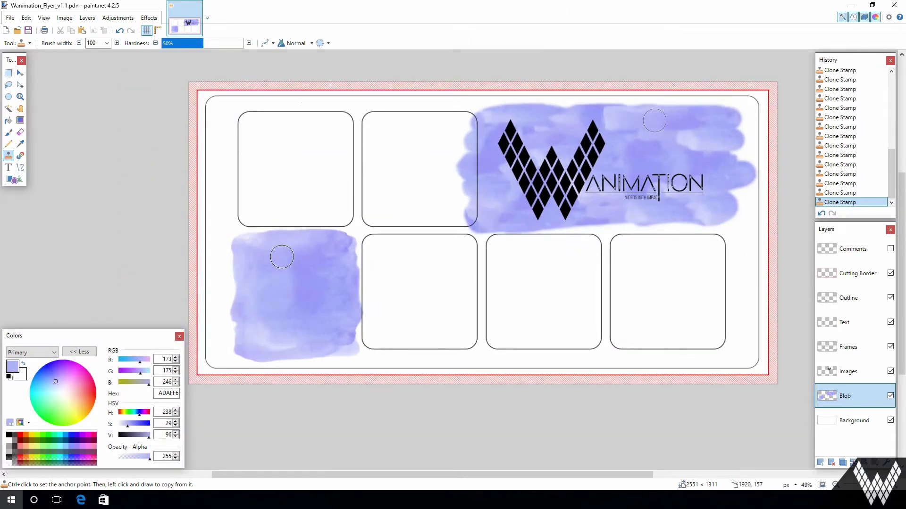
mouse_move(655, 121)
mouse_down()
mouse_move(606, 123)
mouse_move(606, 235)
mouse_move(689, 202)
mouse_move(760, 117)
mouse_up()
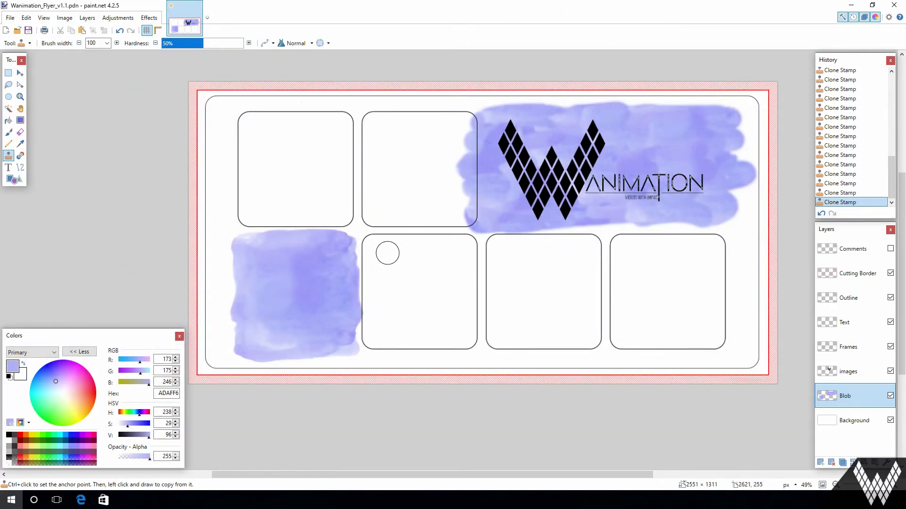
On the Text layer, write "WE ARE CREATING", "LEARNING VIDEOS," and "ASSEMBLY INSTRUCTIONS," as separate black lines in the upper row's first frame.
click(9, 168)
click(10, 436)
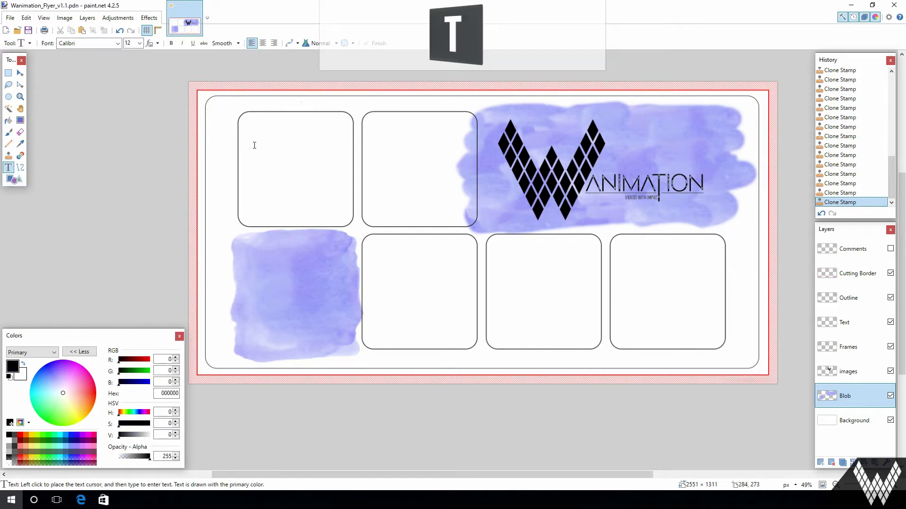
click(844, 322)
click(251, 129)
text(WE ARE CREATIN)
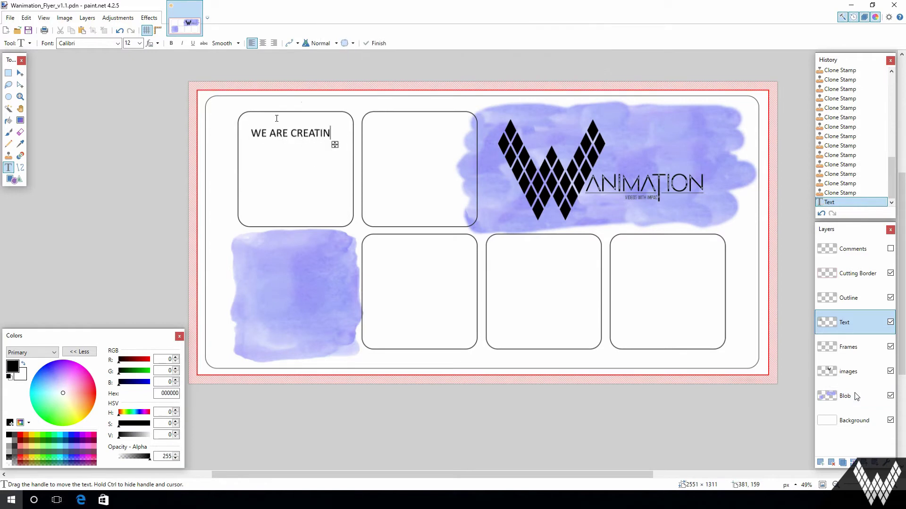
text(G)
key(Return)
text(LEARNING VI)
key(Return)
text(ASSEMBLY INSTRUCTIONS,)
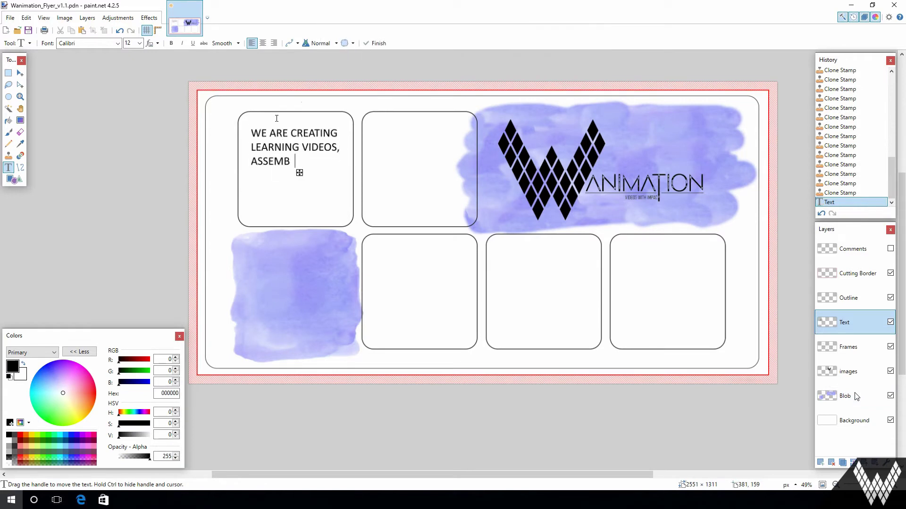
Continue the text with the lines "SOFTWARE TUTORIALS", "AND OTHER 3D-ANIMATION" and "APPLICATIONS IN HIGH QUALITY.".
key(Return)
text(SOFTWARE TUTORIALS )
text(AN)
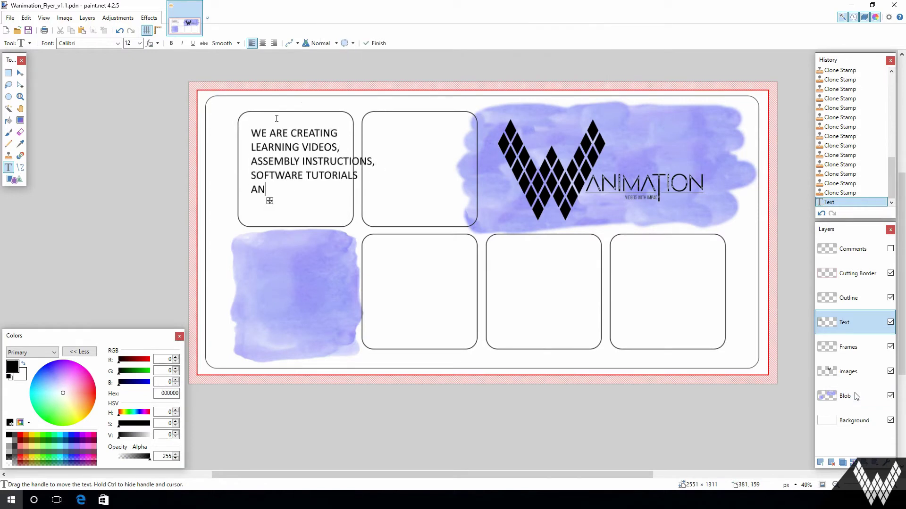
text(D OTHER 3D-ANIMATION)
key(Return)
text(APPLICATIONS IN HIGH QUALITY.)
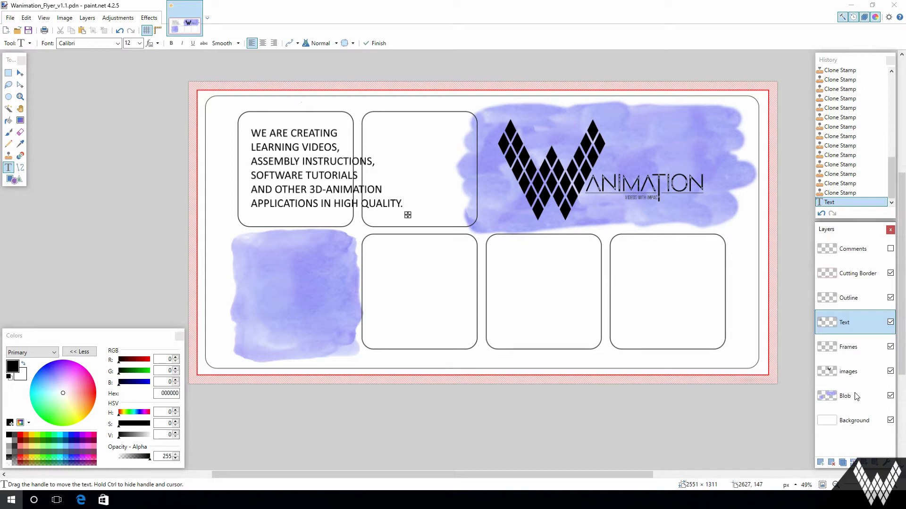
Set the flyer text's font to Agency FB.
click(118, 44)
scroll(94, 80, up, 10)
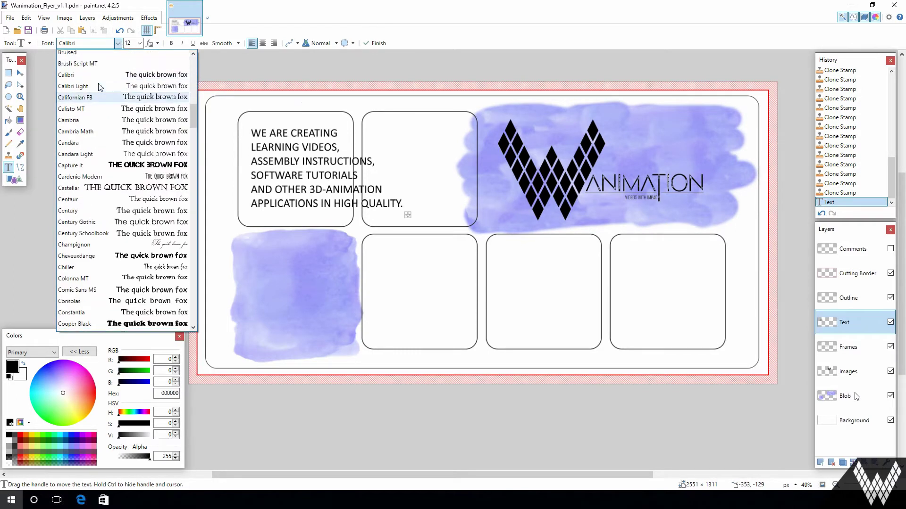
click(93, 77)
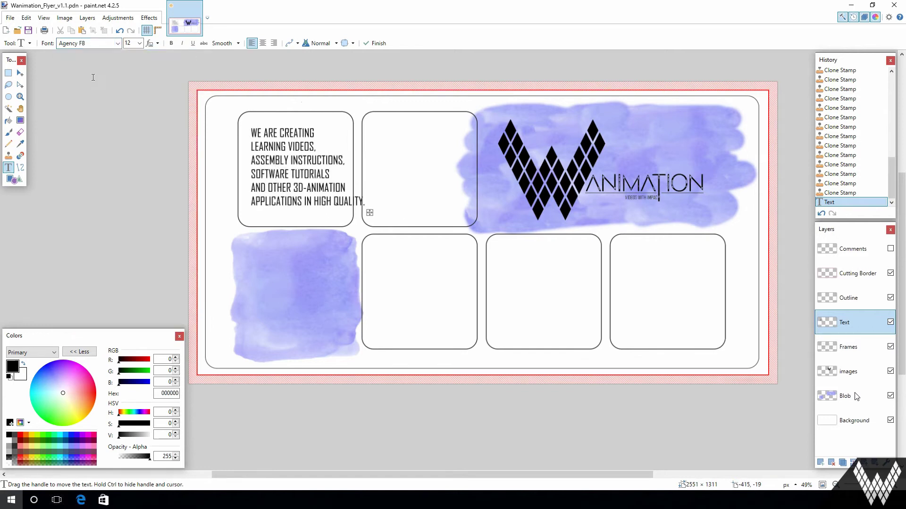
Center-align the text, set its size to 11, and position it in the middle of the upper row's first frame.
click(263, 43)
drag(312, 212, 357, 214)
double_click(128, 43)
text(8)
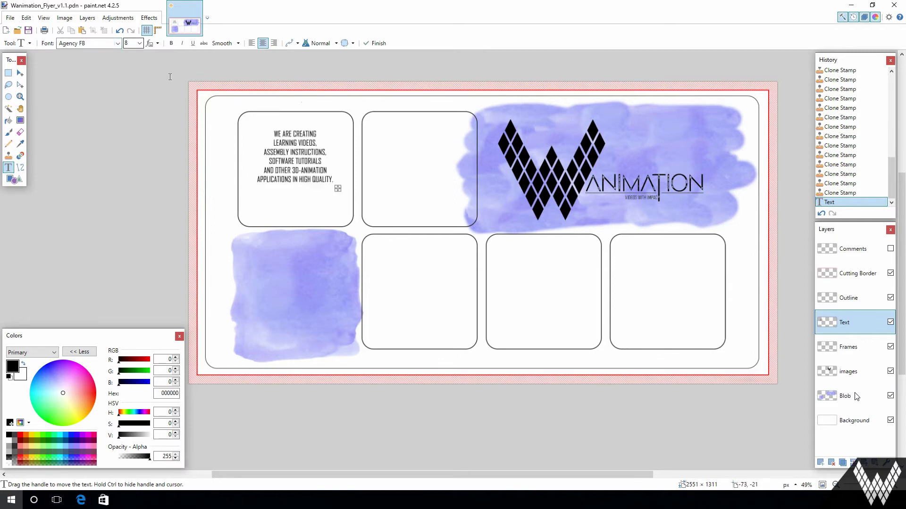
scroll(135, 42, up, 3)
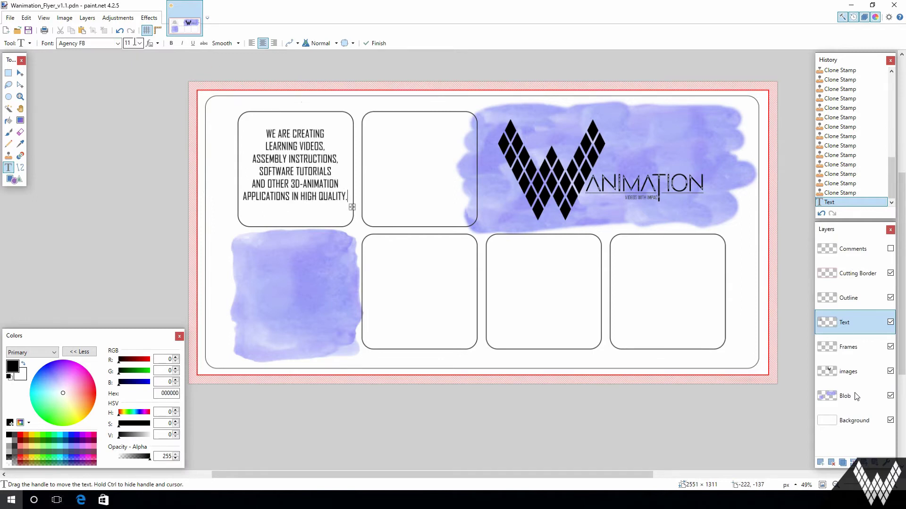
drag(351, 207, 353, 210)
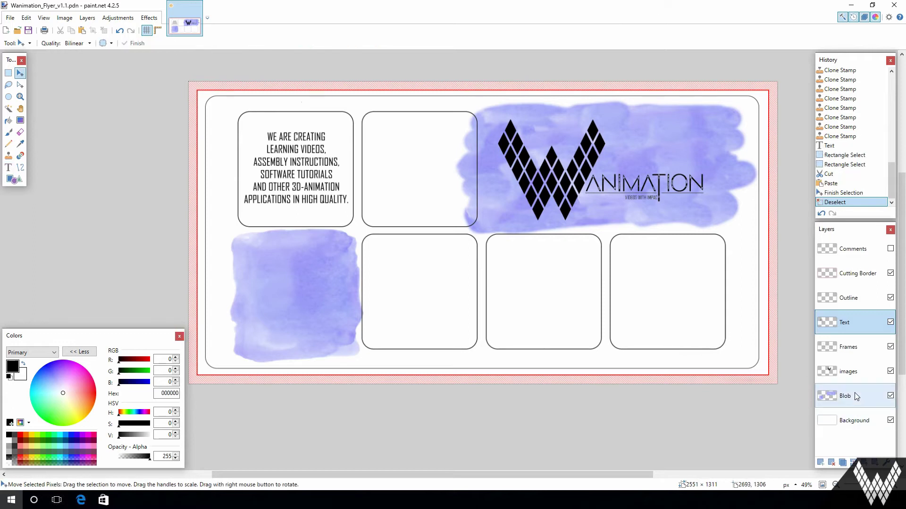
Hide the Blob layer.
click(856, 396)
click(891, 397)
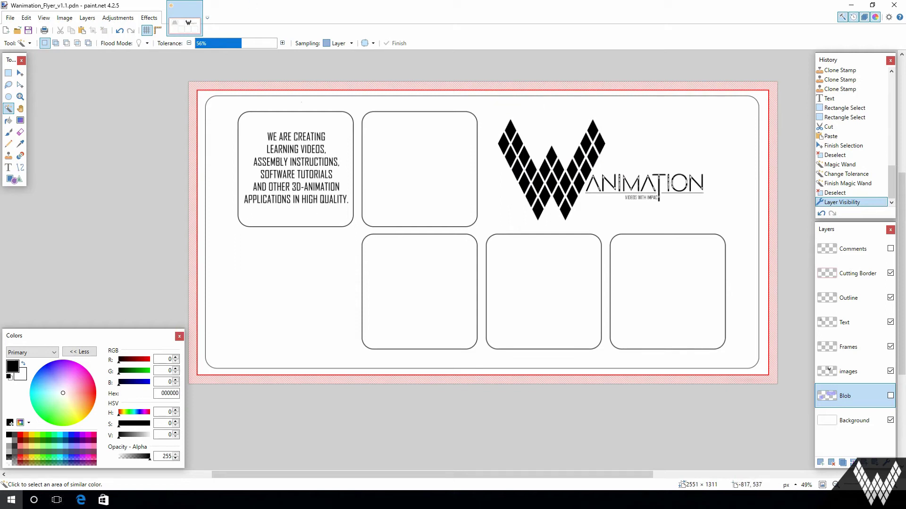
Set up the Rounded rectangle shape with brush width 3 and corner size 50, and show the Comments layer.
click(13, 179)
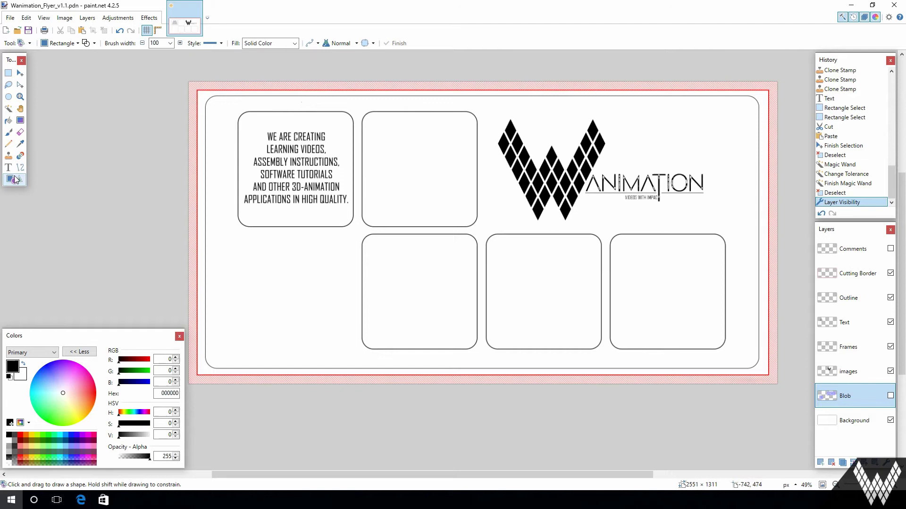
click(70, 45)
click(66, 66)
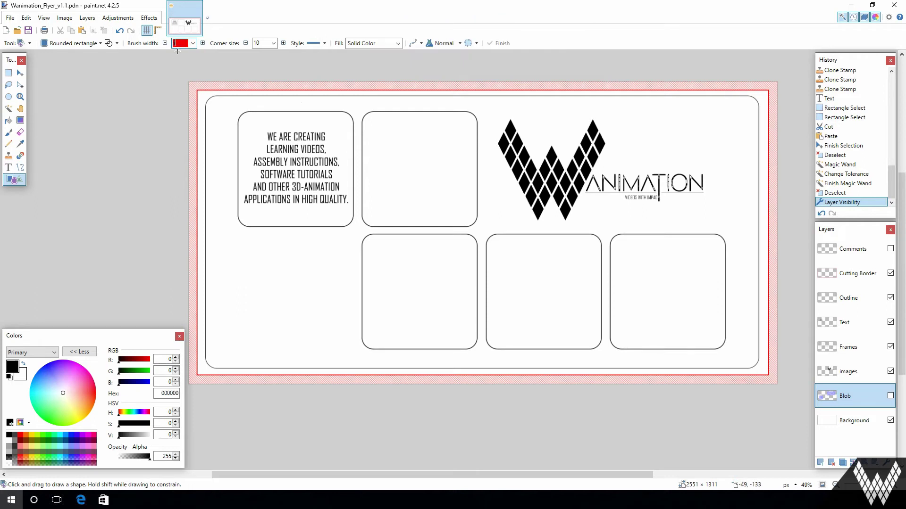
text(3)
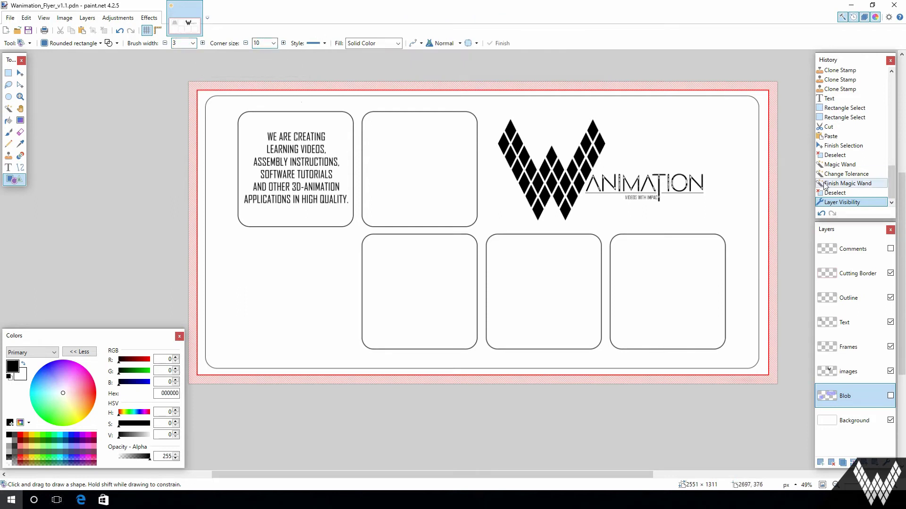
click(889, 249)
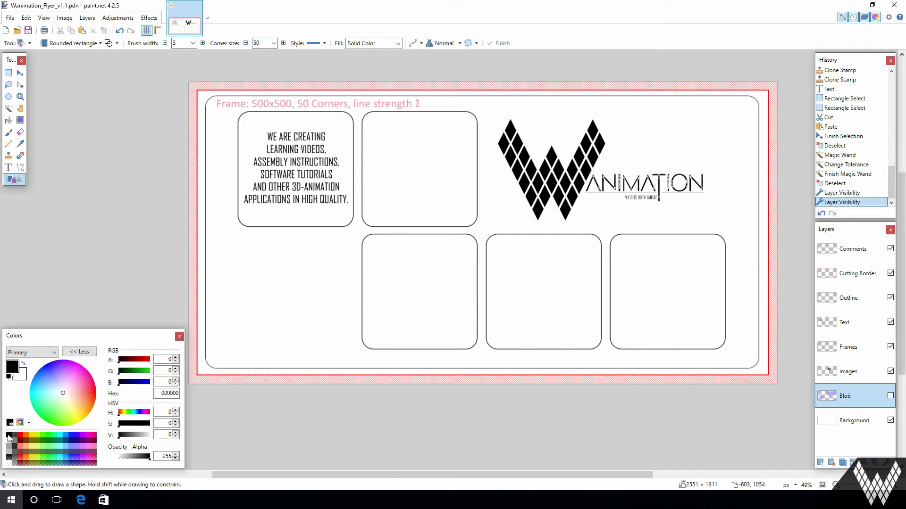
On the Frames layer, draw a 500 × 500 px rounded rectangle in the lower row's empty first space.
scroll(241, 264, up, 5)
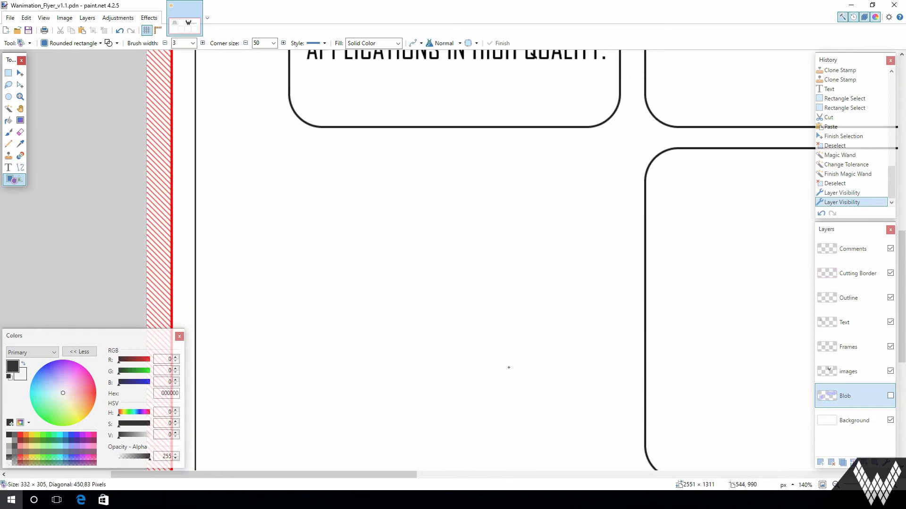
drag(531, 381, 530, 380)
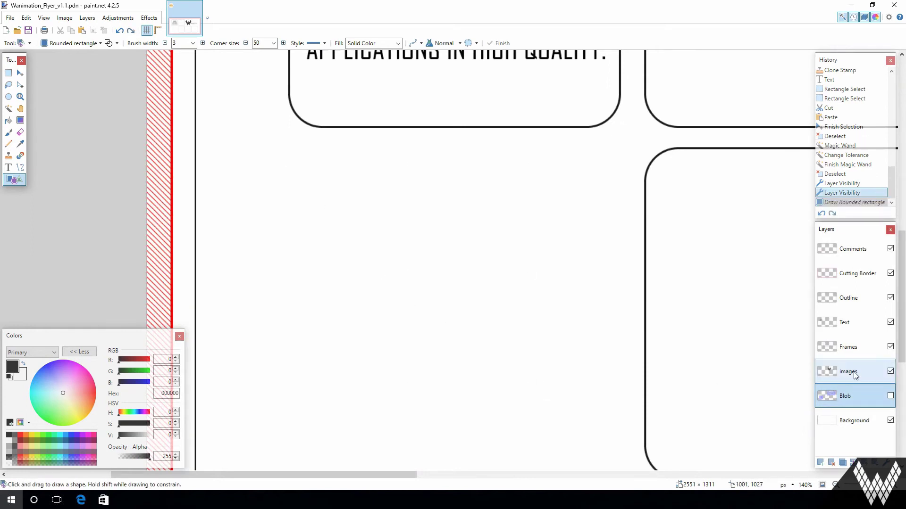
click(858, 349)
scroll(485, 288, down, 1)
drag(291, 121, 621, 451)
drag(620, 451, 621, 451)
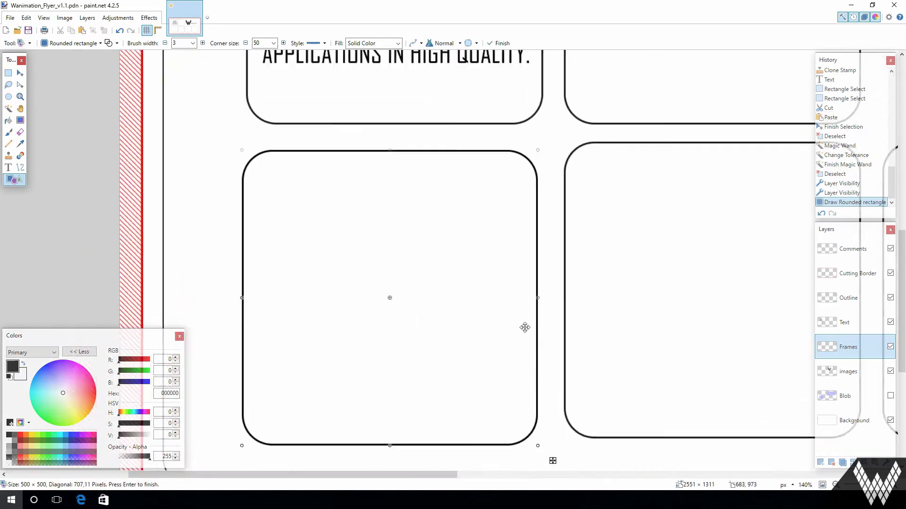
Align the new rounded frame with the frame above it and its lower-row neighbors, and finish the shape.
scroll(525, 328, down, 3)
drag(548, 405, 551, 408)
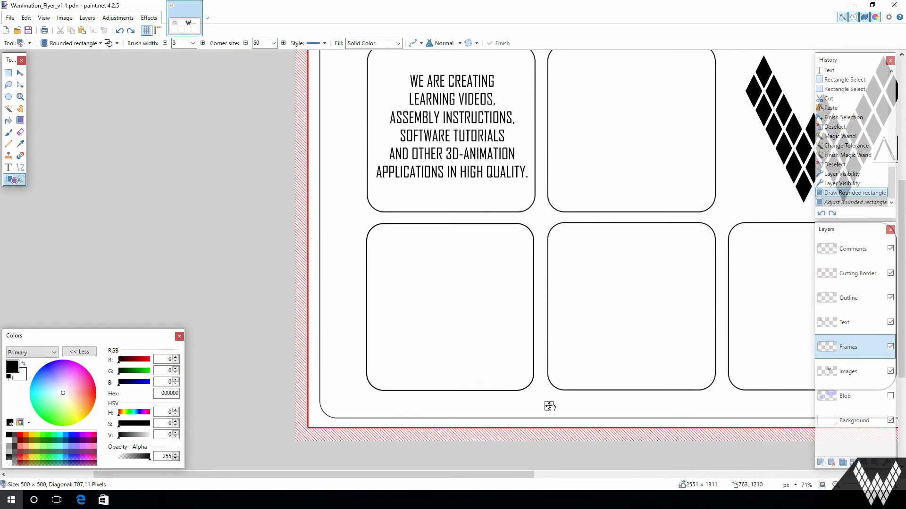
key(ctrl+z)
key(Return)
scroll(551, 408, down, 2)
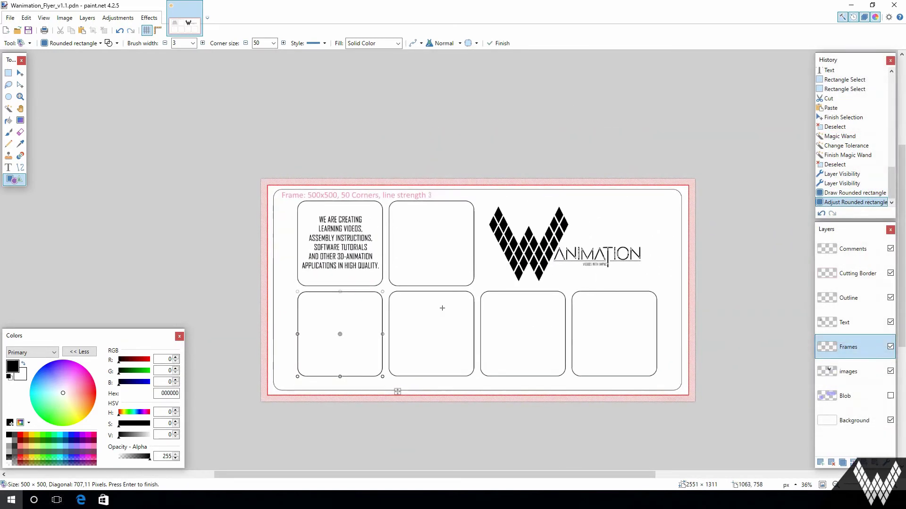
scroll(512, 353, up, 1)
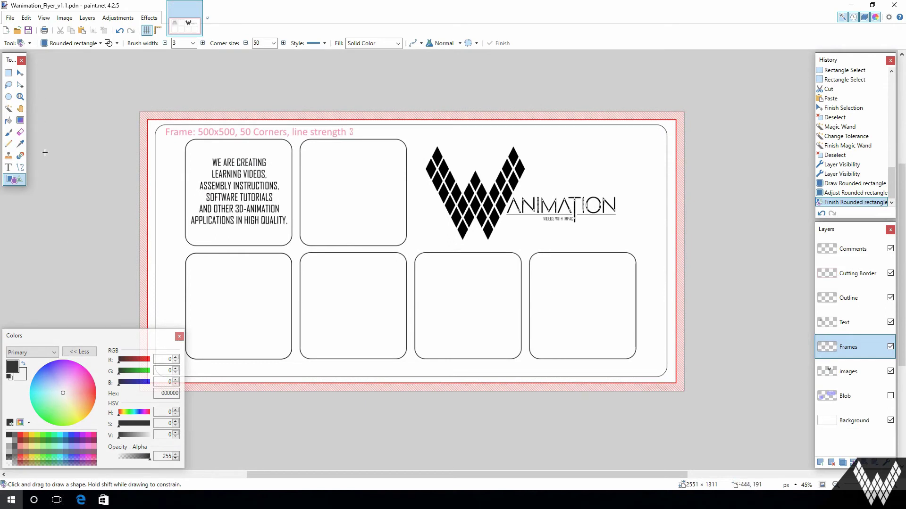
On the Frames layer, draw a vertical line about 1026 px long to the left of the first frame column.
click(20, 168)
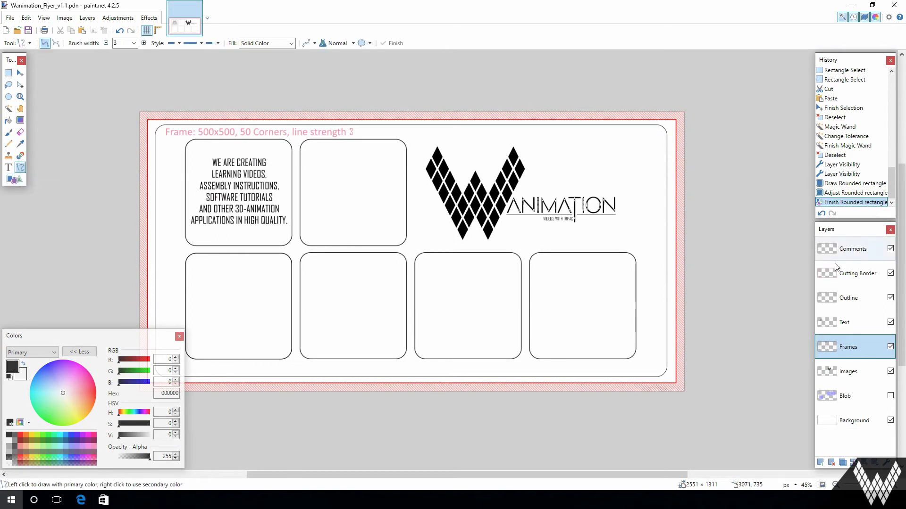
scroll(434, 269, up, 3)
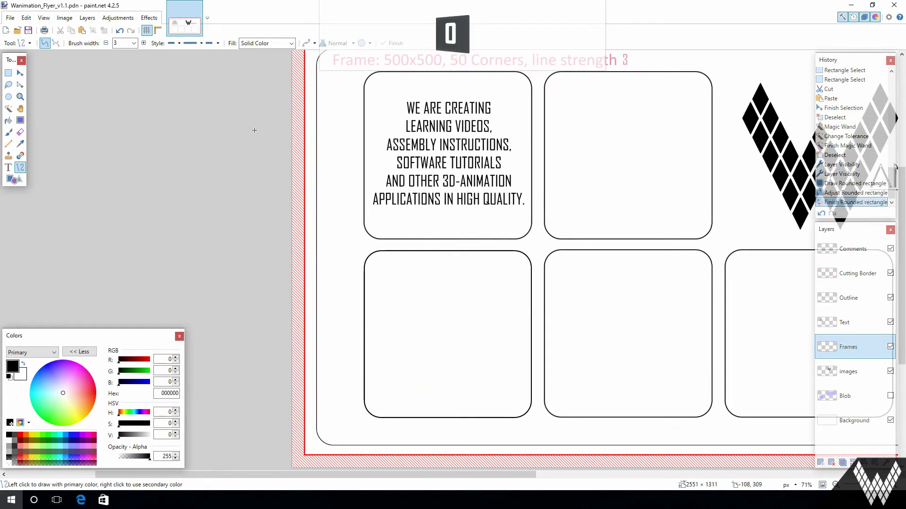
drag(337, 73, 339, 416)
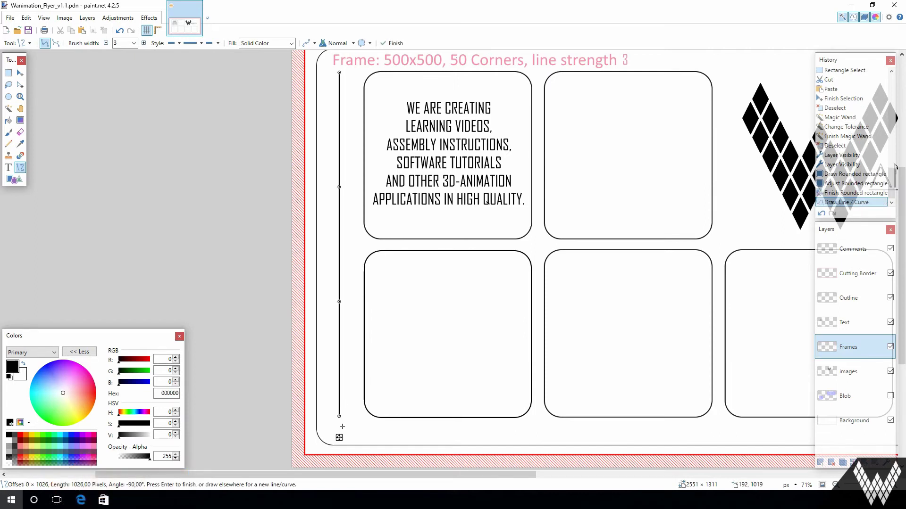
Set the line's brush width to 55 and round both its start and end caps.
double_click(123, 44)
text(55)
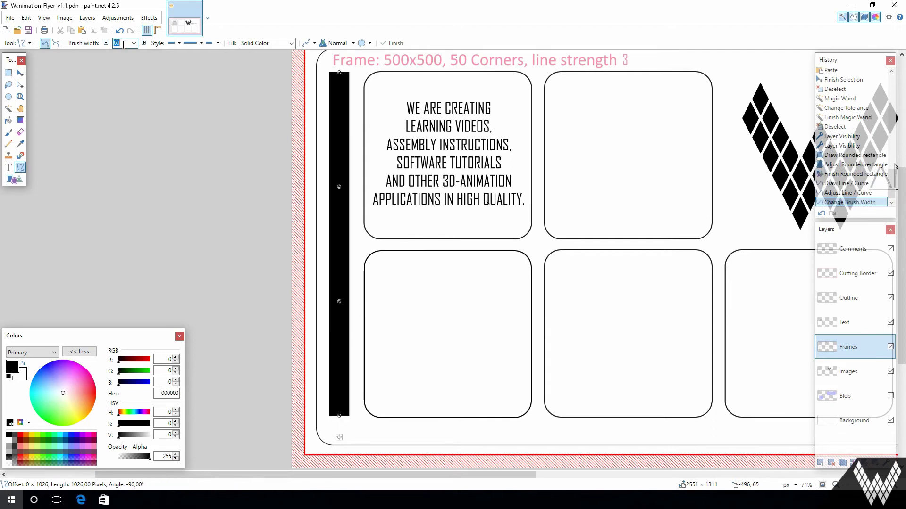
click(171, 43)
click(171, 43)
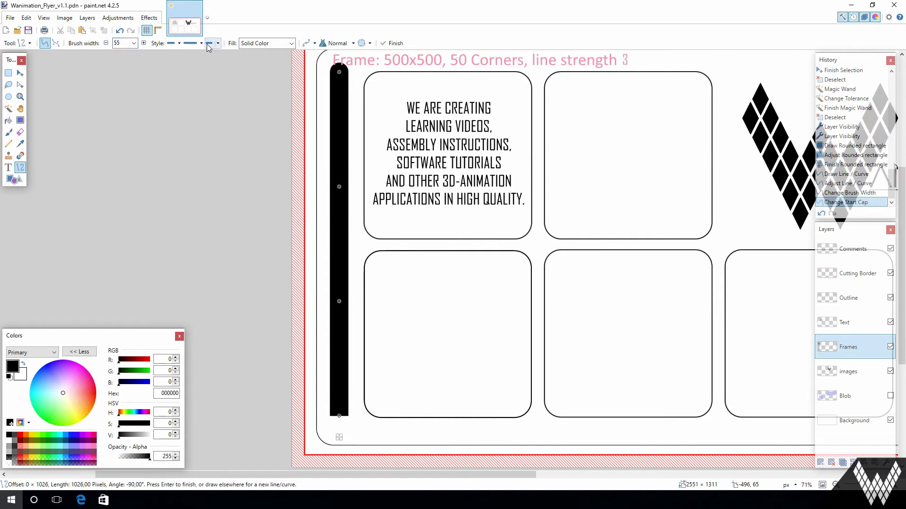
click(209, 43)
click(209, 43)
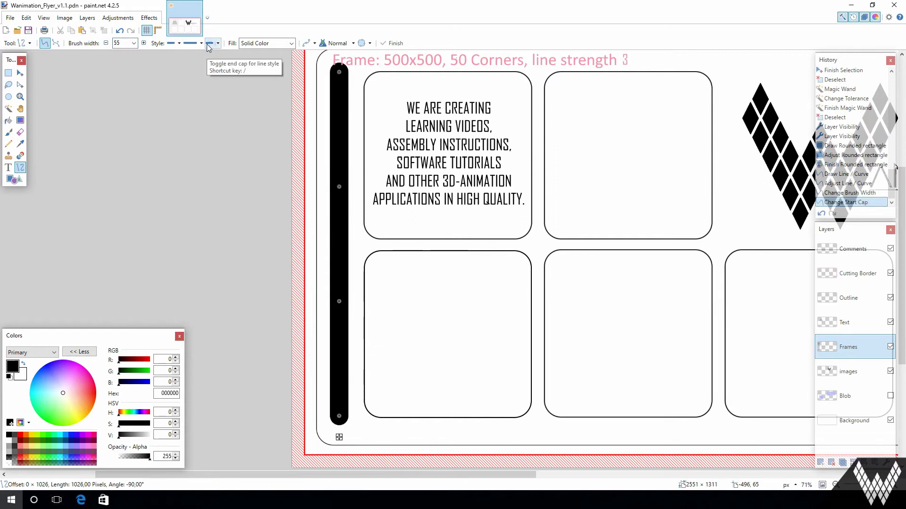
Try the Forward Diagonal and Outlined Diamond fills on the thick line.
click(292, 43)
click(266, 79)
click(292, 43)
scroll(284, 96, down, 10)
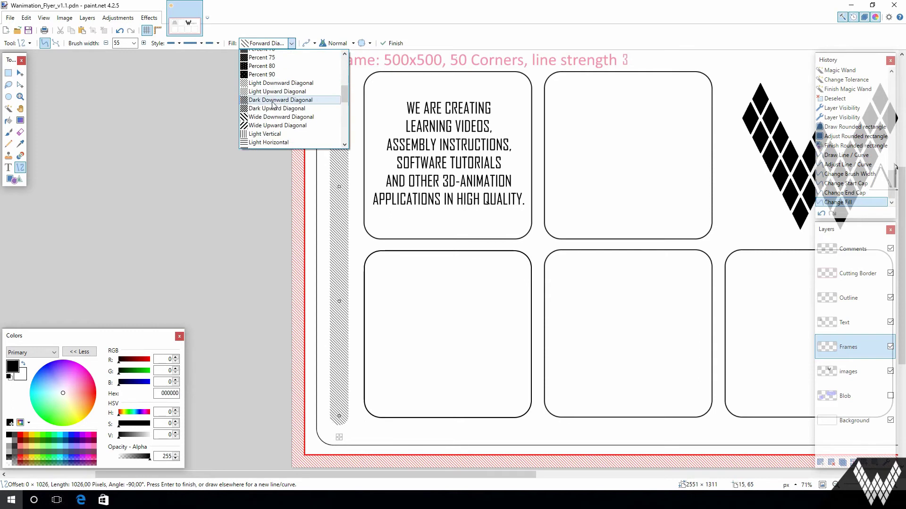
click(283, 97)
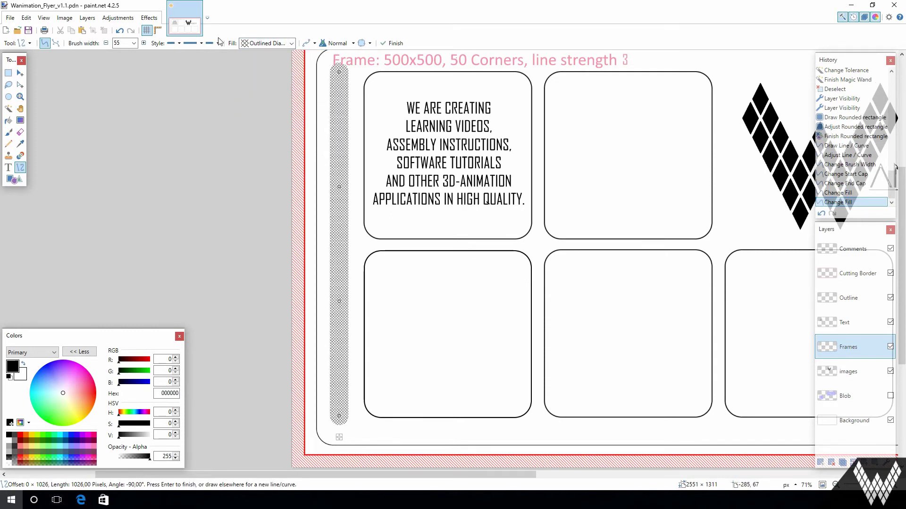
Set the thick line's fill to Small Checkerboard and finish the line.
click(292, 43)
click(283, 116)
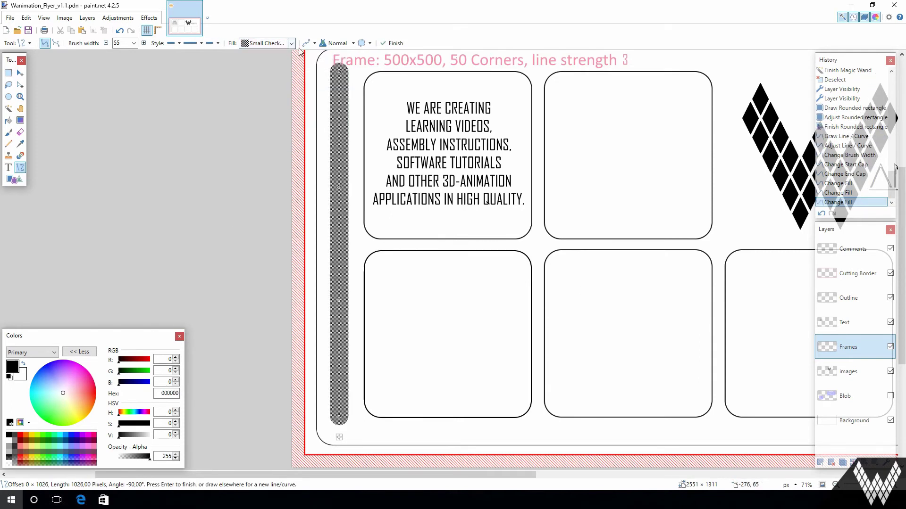
key(Return)
On the Comments layer, add the note "Line: Fill Small Checkerboard | Brushsize 55" below the bar, shift it inside the outline, and hide that layer.
key(t)
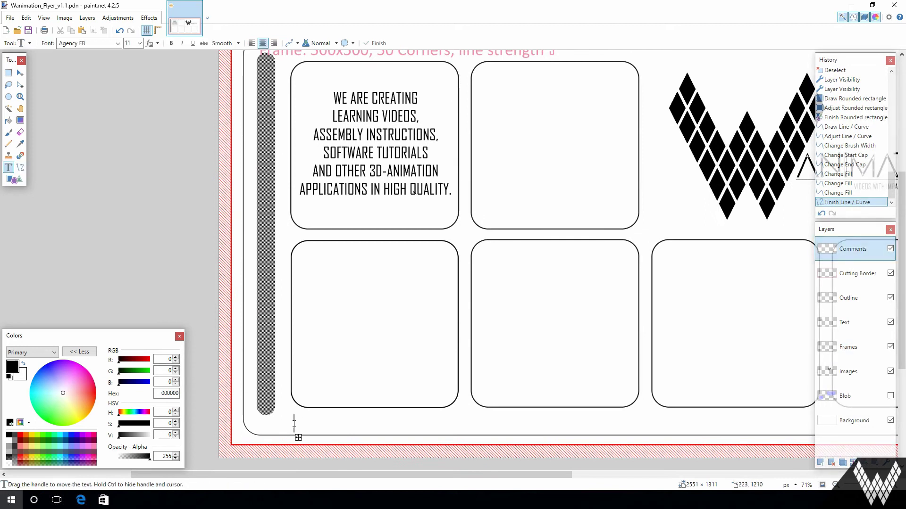
click(282, 419)
text(Line: Fill S)
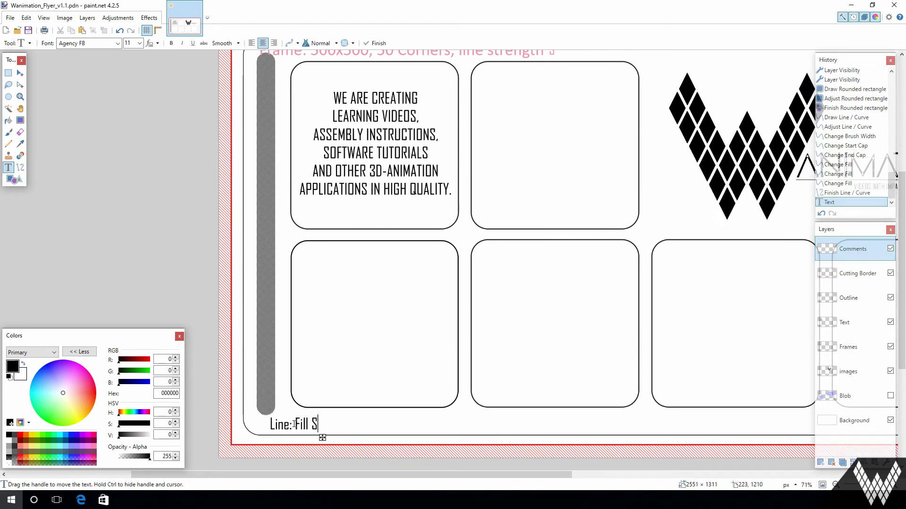
text(mall Checkerboard | Brushsize 55)
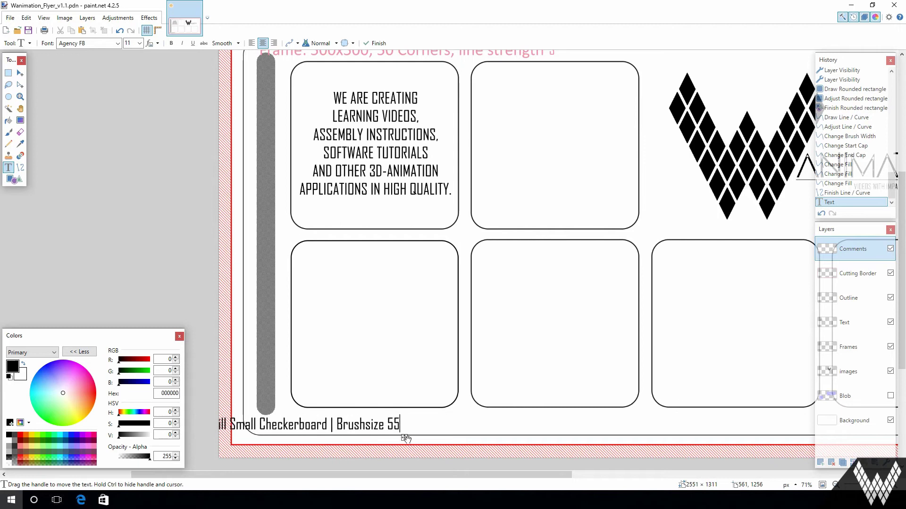
drag(405, 438, 480, 438)
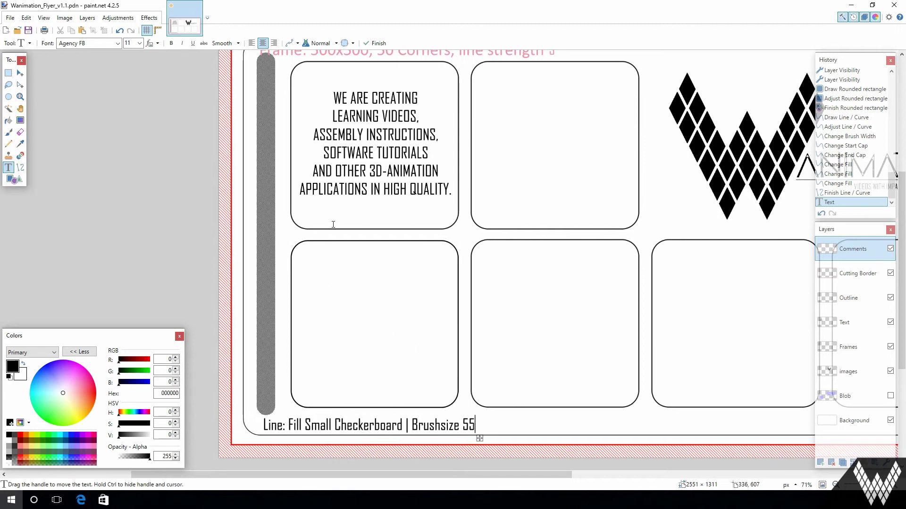
click(890, 248)
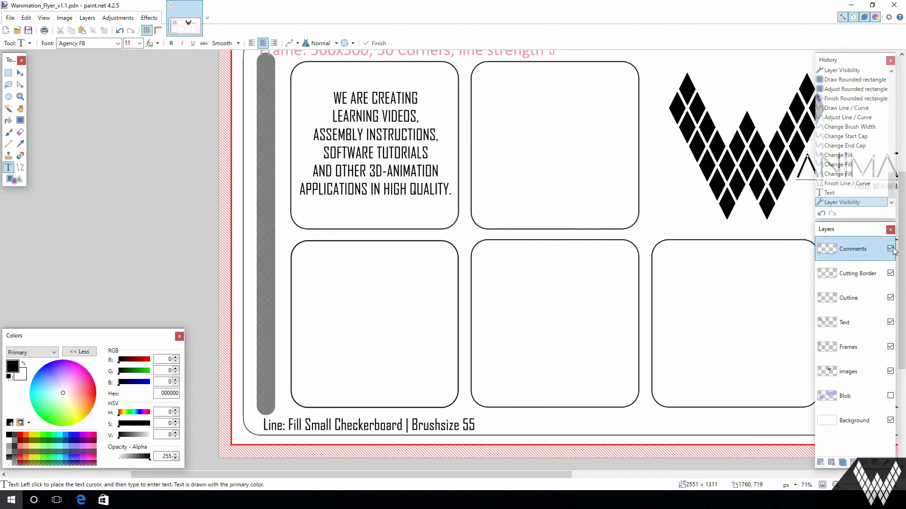
On the Frames layer, select the checkered bar with a rectangular selection of about 90 × 1102 px and copy it.
drag(576, 220, 524, 250)
scroll(539, 281, down, 2)
scroll(398, 288, right, 3)
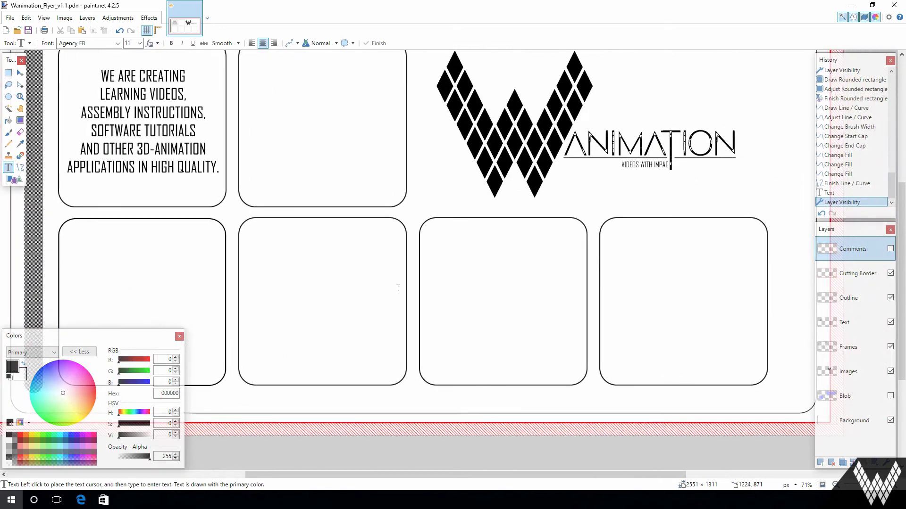
key(ctrl+b)
scroll(449, 265, down, 1)
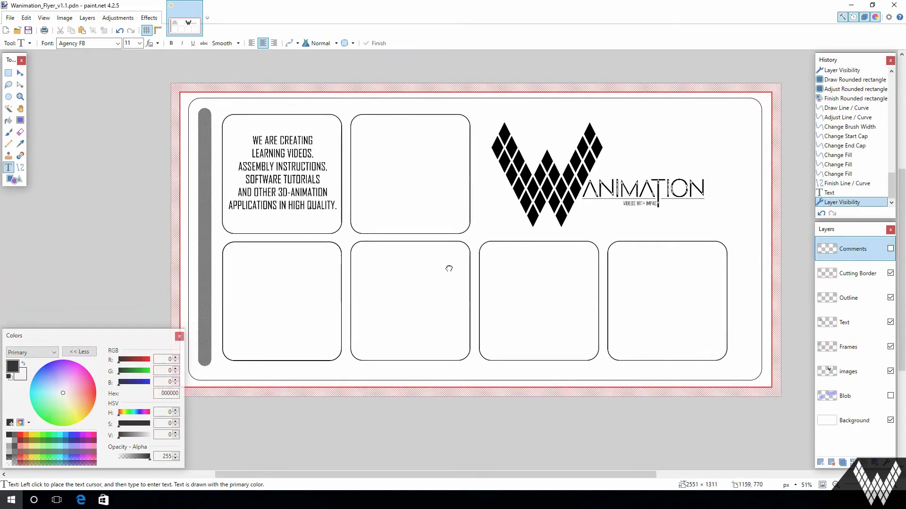
key(s)
click(848, 346)
drag(219, 106, 198, 371)
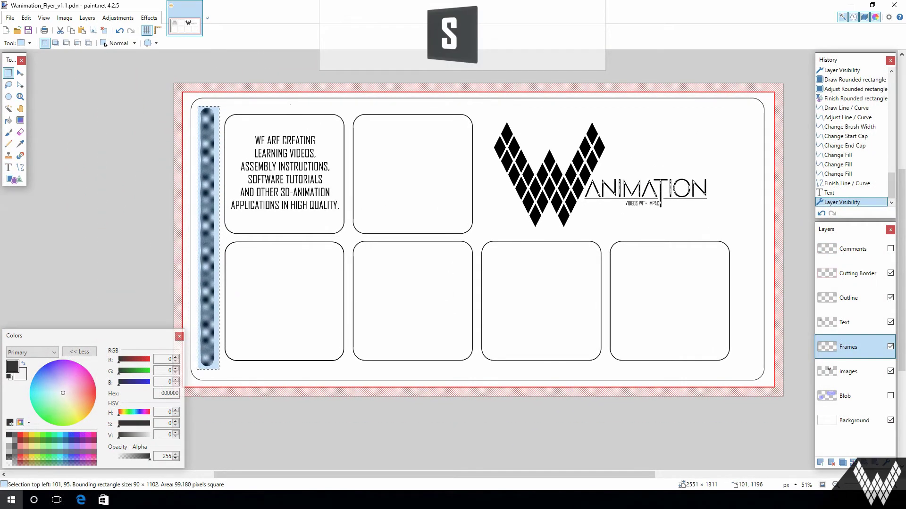
key(ctrl+c)
key(m)
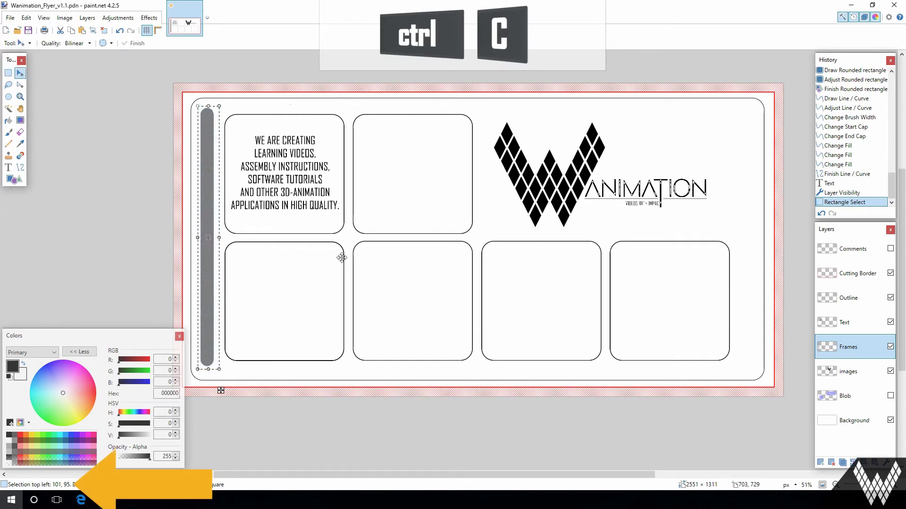
Paste the copied bar and move it horizontally to the flyer's right side, beyond the last frame column.
scroll(341, 258, up, 2)
key(ctrl+v)
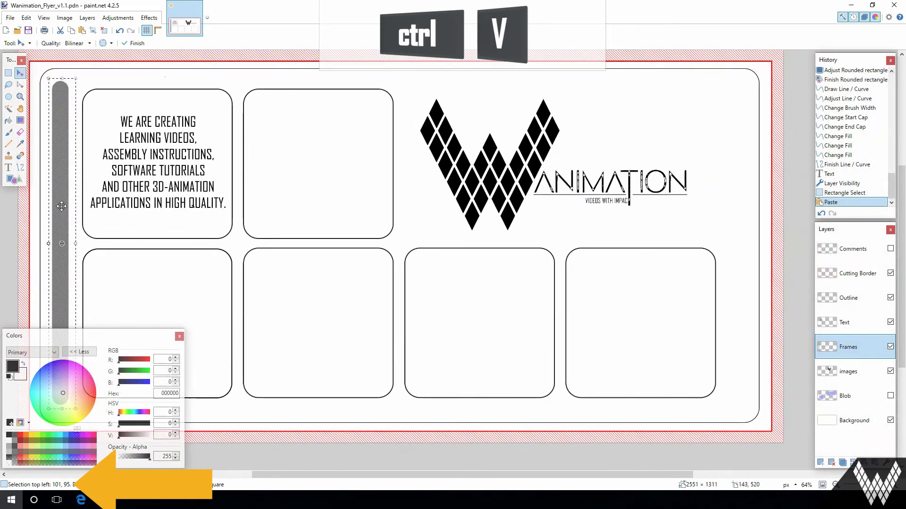
drag(61, 206, 734, 205)
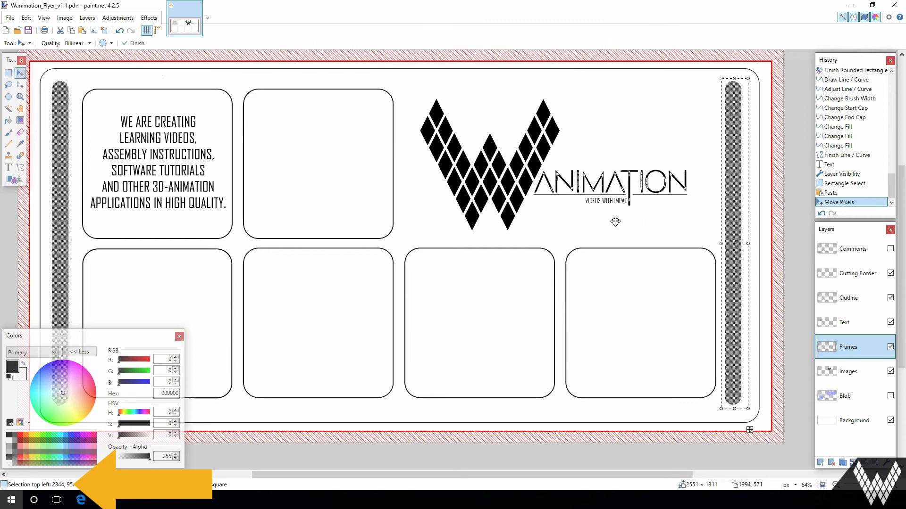
Nudge the pasted bar right until the selection's left edge is at 2358 px, and deselect it.
key(ctrl+d)
key(Right)
key(Right)
key(Right)
key(Right)
key(Right)
key(Right)
key(Right)
key(Right)
key(Right)
key(Right)
key(Right)
key(Right)
key(Right)
key(Right)
key(Right)
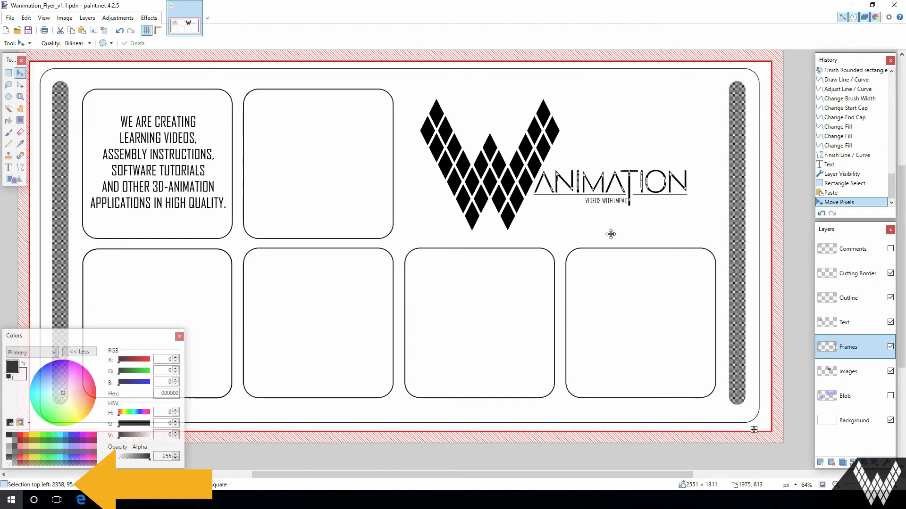
key(ctrl+d)
scroll(613, 221, down, 2)
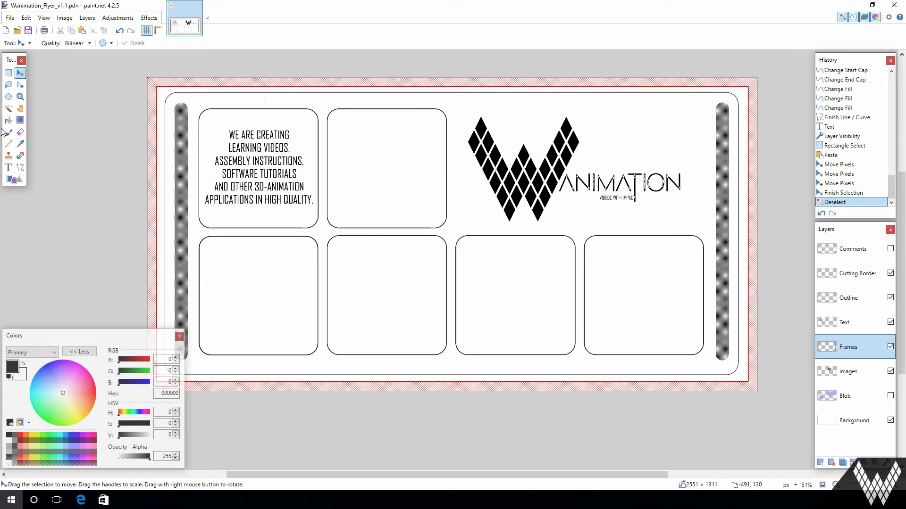
Repaint both side bars with the Recolor tool in blue 0026FF at brush width 75.
click(21, 155)
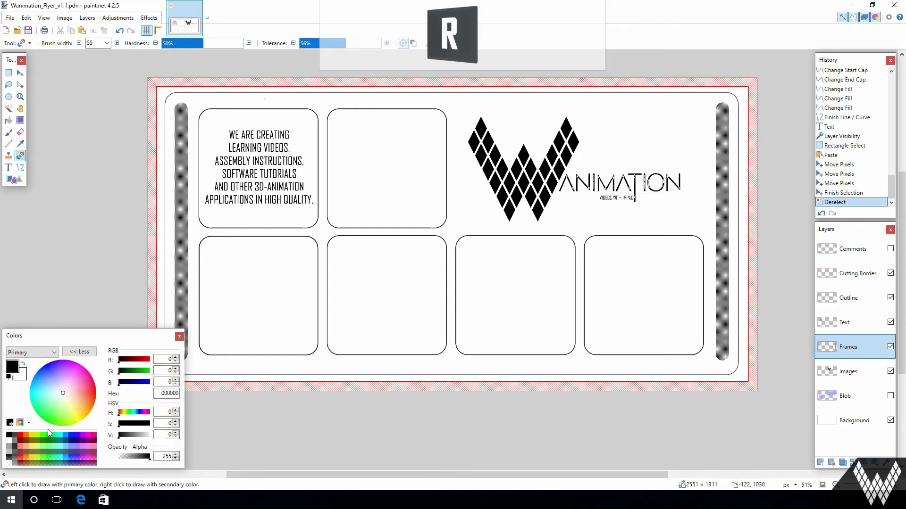
click(20, 436)
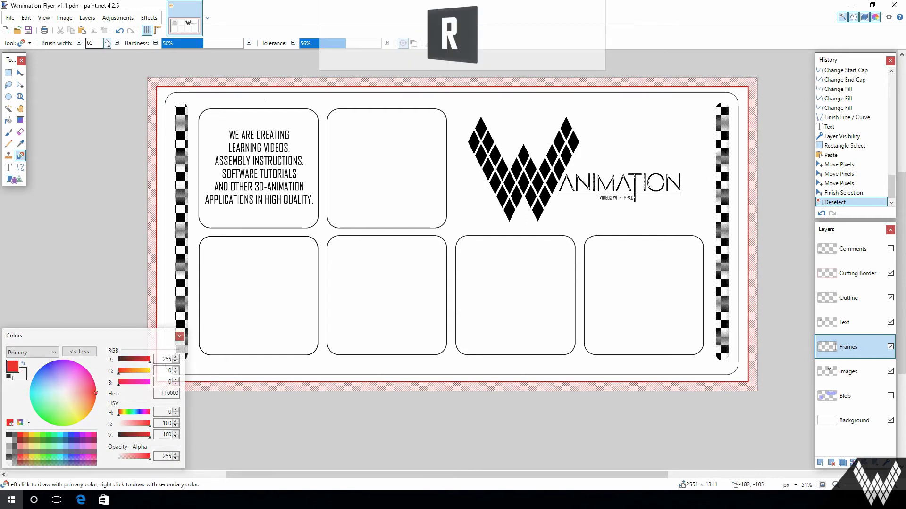
scroll(717, 123, up, 3)
drag(698, 141, 429, 194)
click(71, 435)
scroll(503, 95, down, 2)
key(])
mouse_move(501, 78)
mouse_down()
mouse_move(510, 219)
mouse_move(499, 425)
mouse_up()
click(491, 237)
scroll(491, 236, left, 10)
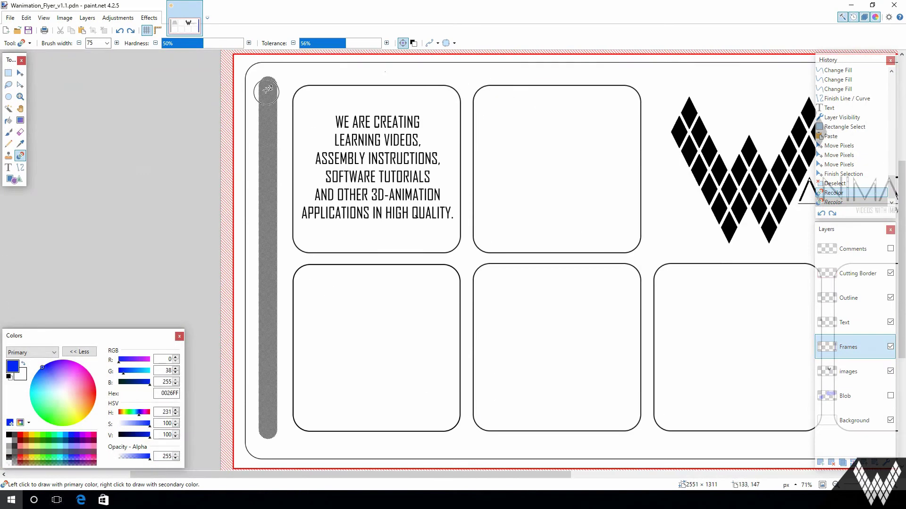
mouse_move(268, 78)
mouse_down()
mouse_move(275, 276)
mouse_move(268, 436)
mouse_up()
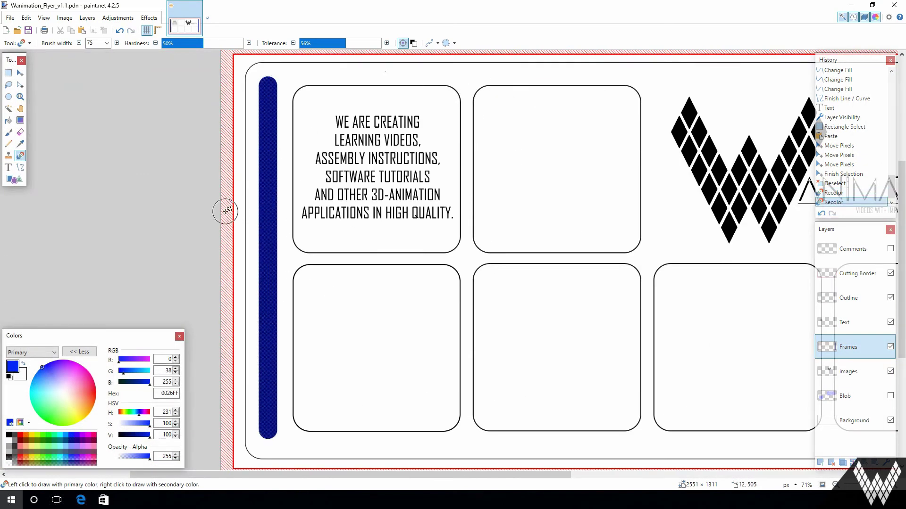
Inspect the recolored bar's checkerboard pattern up close and hide the Cutting Border layer.
scroll(265, 208, up, 6)
scroll(352, 209, up, 3)
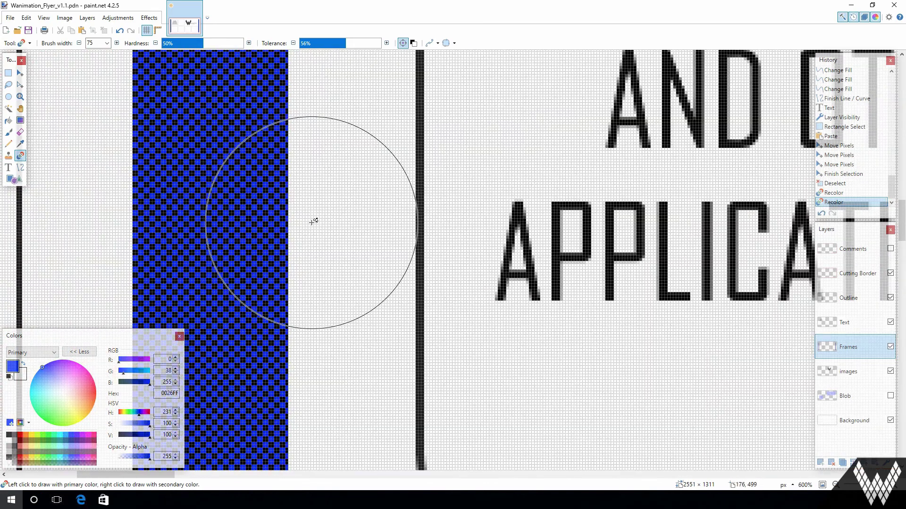
scroll(401, 179, down, 4)
scroll(391, 182, down, 6)
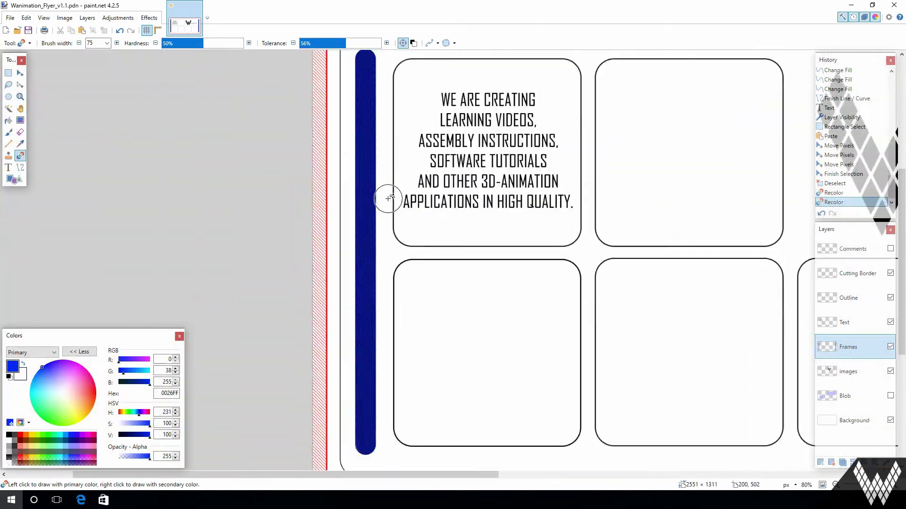
drag(434, 243, 449, 254)
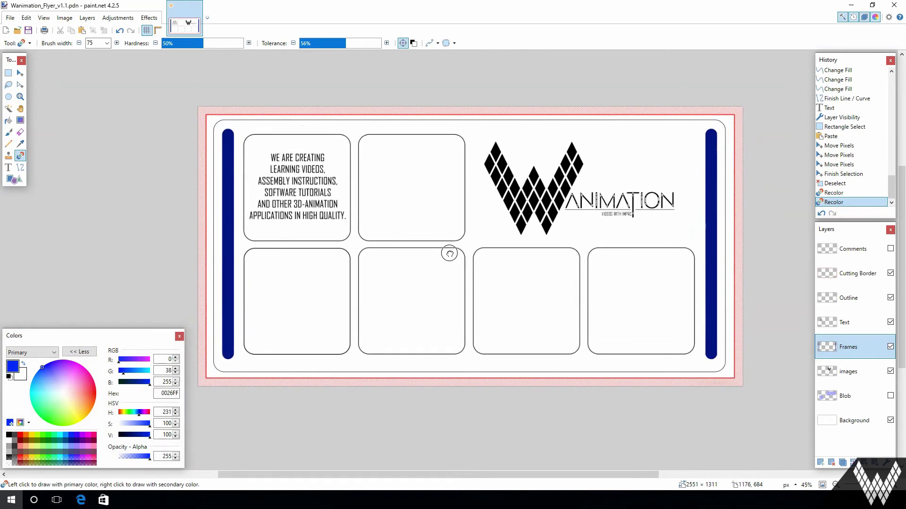
click(890, 273)
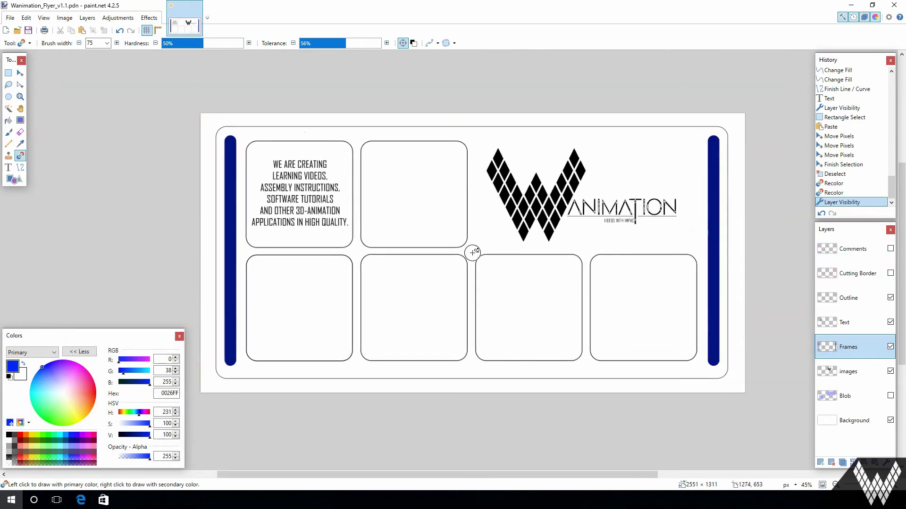
Undo the Cutting Border visibility change and the blue recoloring of both side bars.
key(ctrl+z)
key(ctrl+z)
key(ctrl+z)
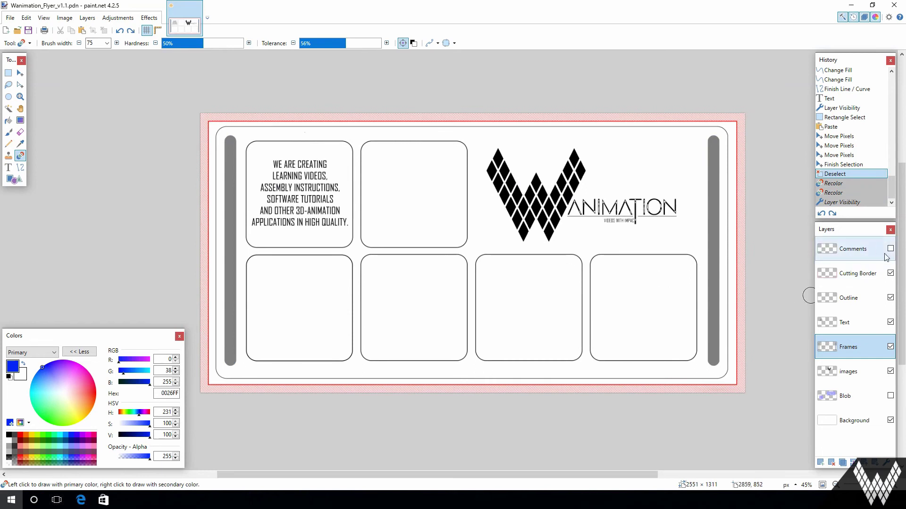
Hide the Cutting Border layer.
click(890, 273)
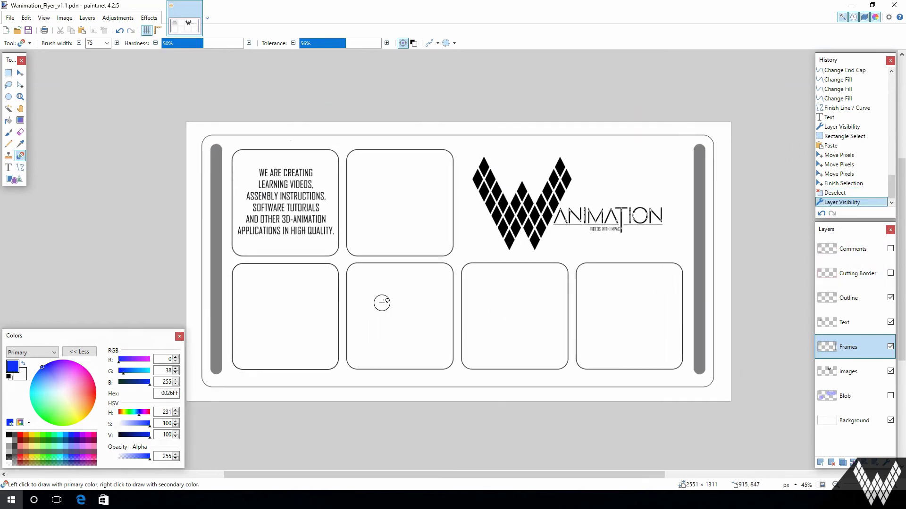
scroll(382, 302, up, 1)
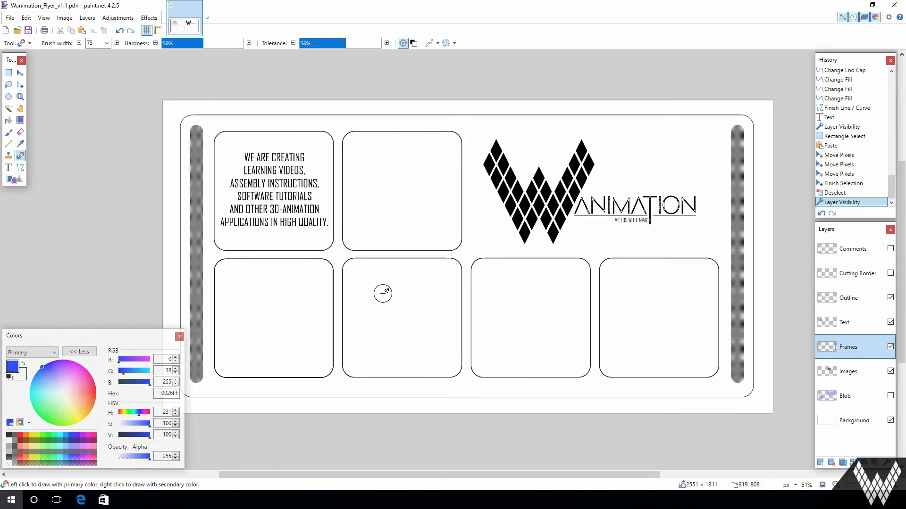
click(9, 145)
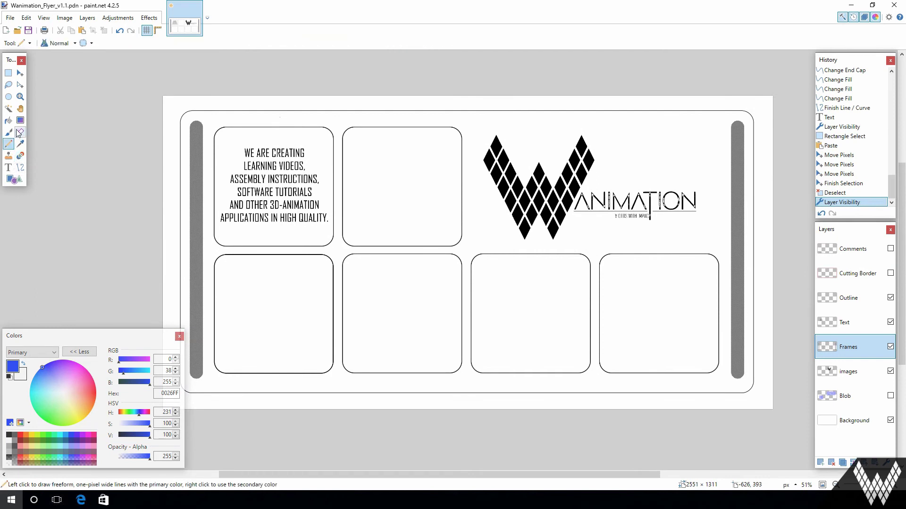
click(22, 147)
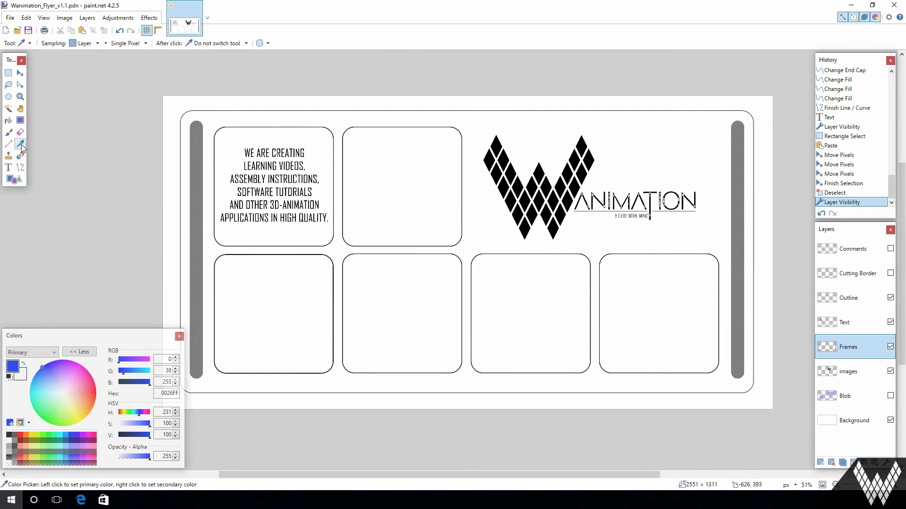
click(21, 97)
click(21, 110)
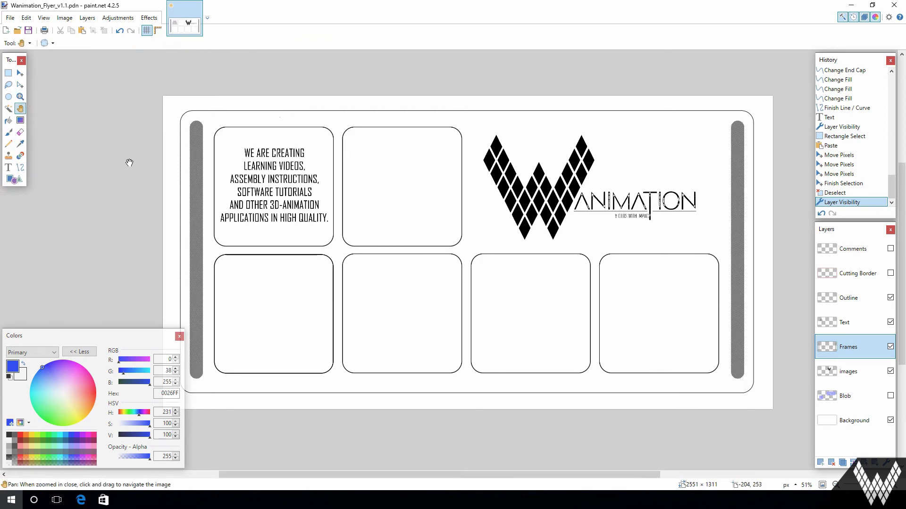
Set the primary color to gray 808080, draw a trial gradient on the Frames layer and undo it.
click(20, 120)
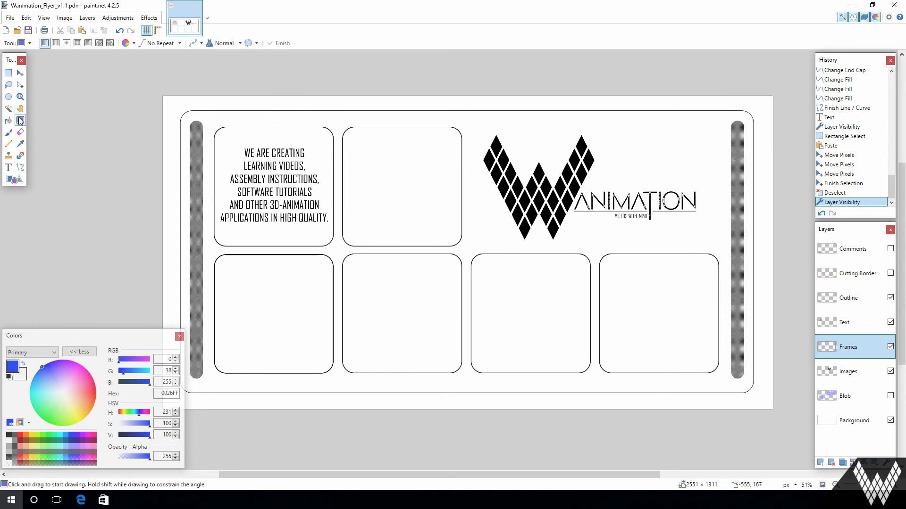
click(15, 434)
click(15, 441)
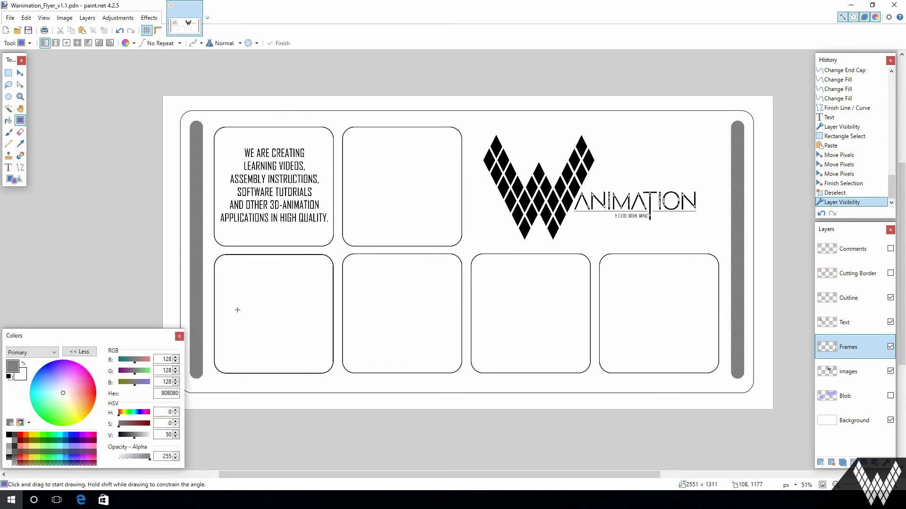
drag(397, 277, 443, 248)
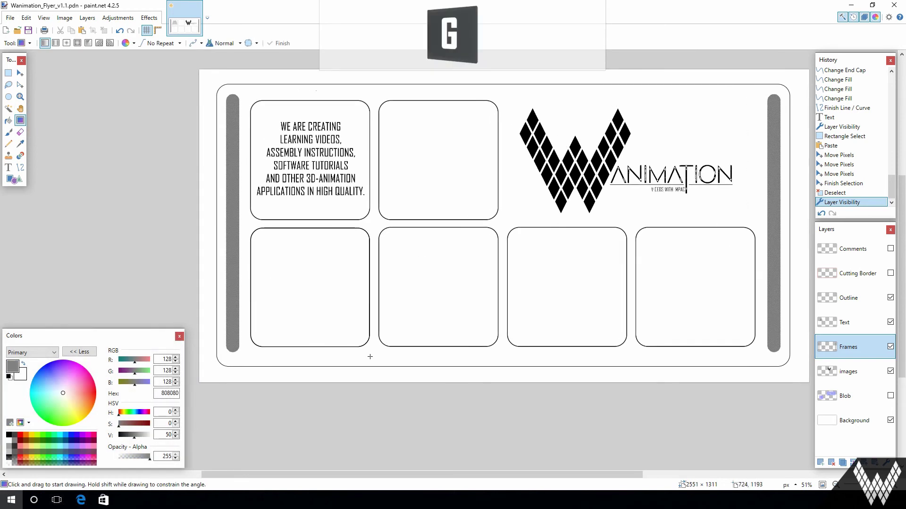
drag(270, 387, 384, 105)
key(ctrl+z)
Draw a linear gray-to-white gradient about 928 px long on the Background layer, rising from the lower frames to the upper ones.
key(alt+Page_Down)
key(alt+Page_Down)
key(alt+Page_Down)
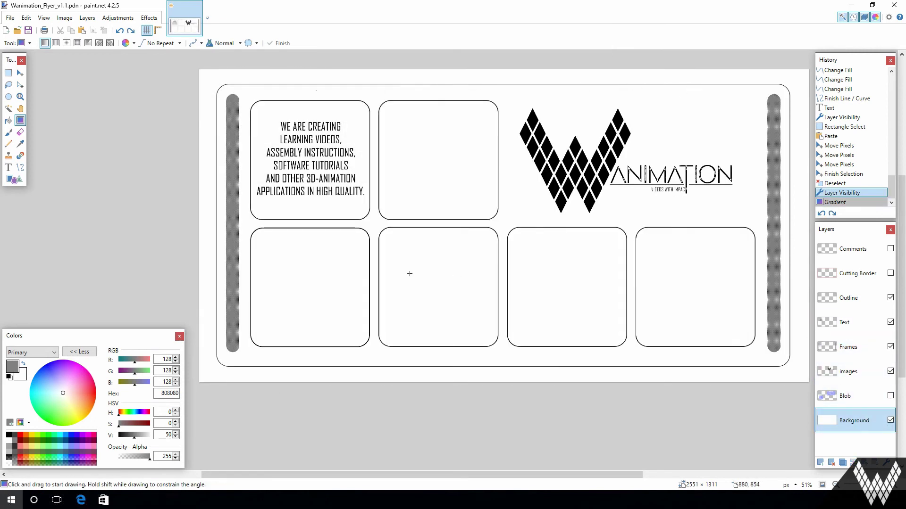
drag(386, 312, 420, 124)
scroll(438, 215, down, 2)
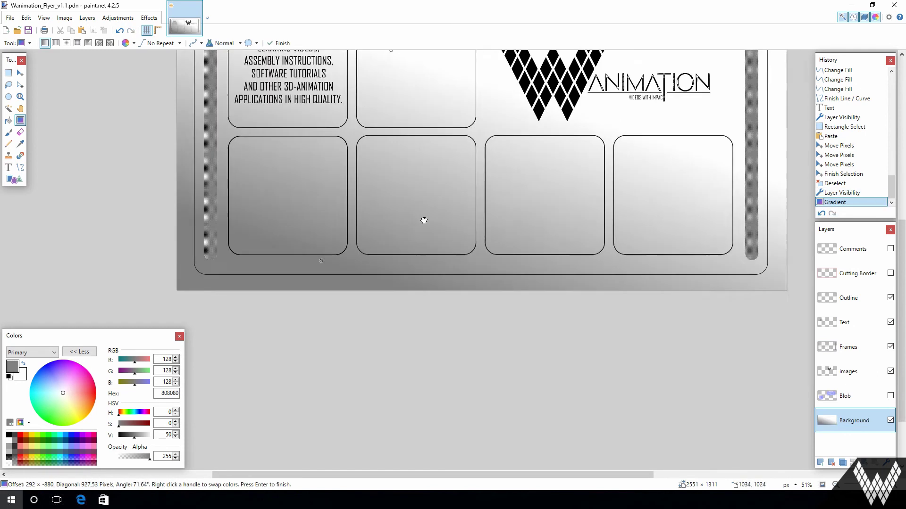
drag(422, 219, 370, 297)
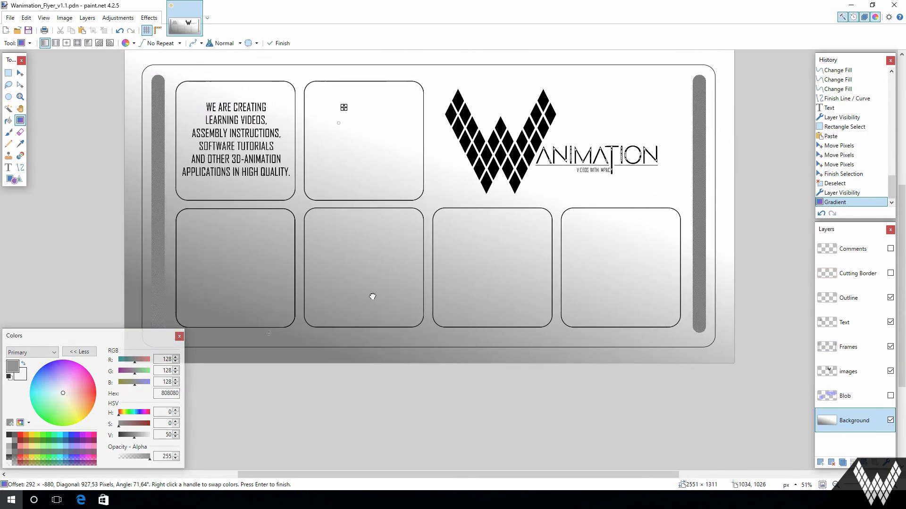
Try the reflected linear, radial, conical and both spiral gradient types on a diagonal gradient across the Background layer.
click(124, 46)
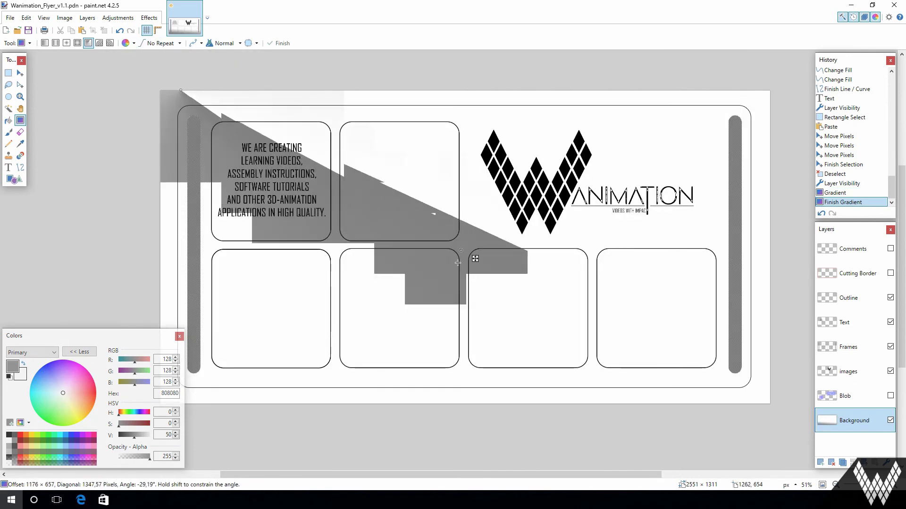
click(55, 43)
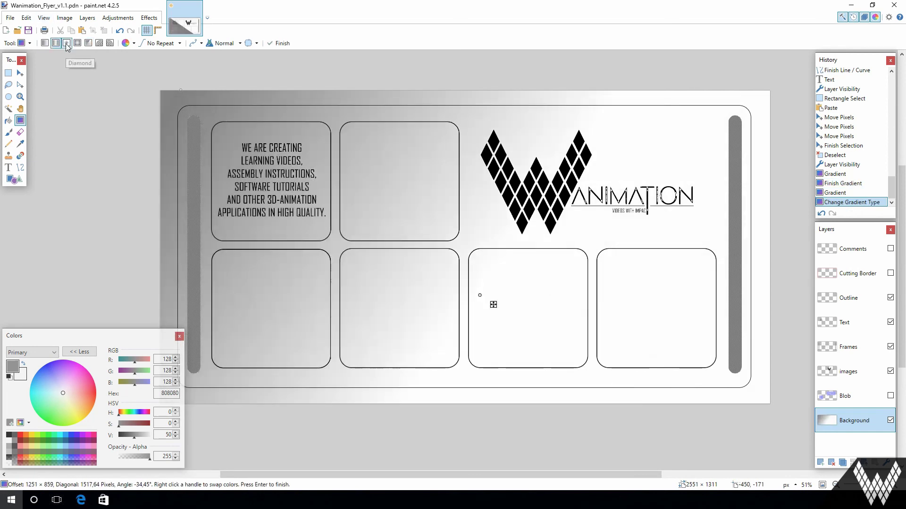
click(77, 42)
click(88, 43)
click(99, 43)
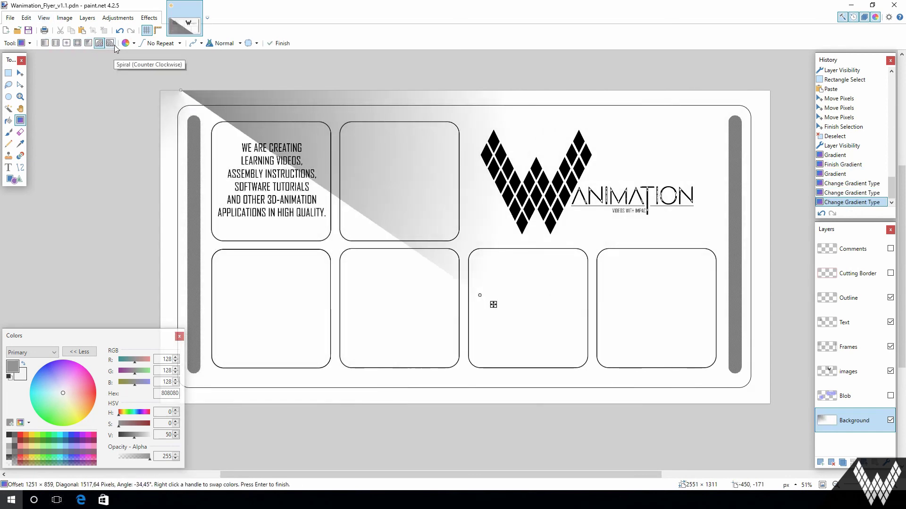
click(110, 43)
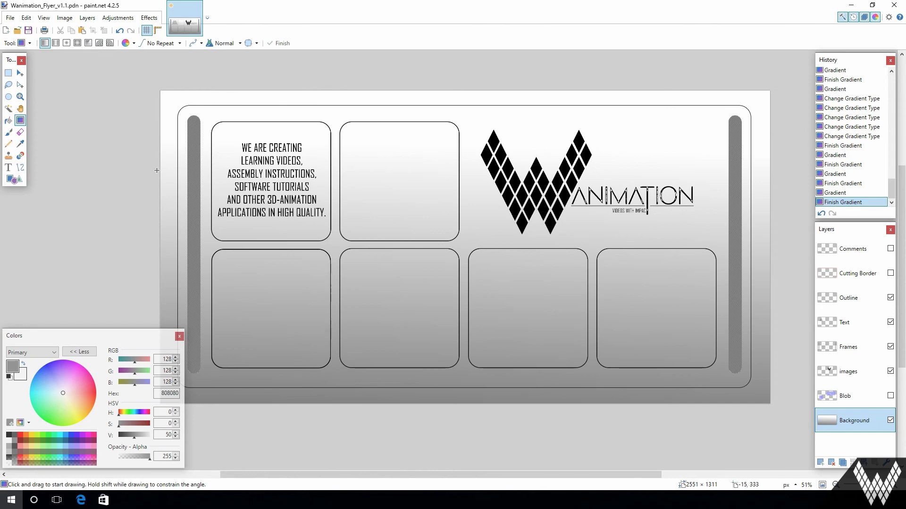
Draw a nearly horizontal linear gradient about 536 px long from the Background's left edge and try the Repeat Reflected mode.
drag(156, 171, 285, 177)
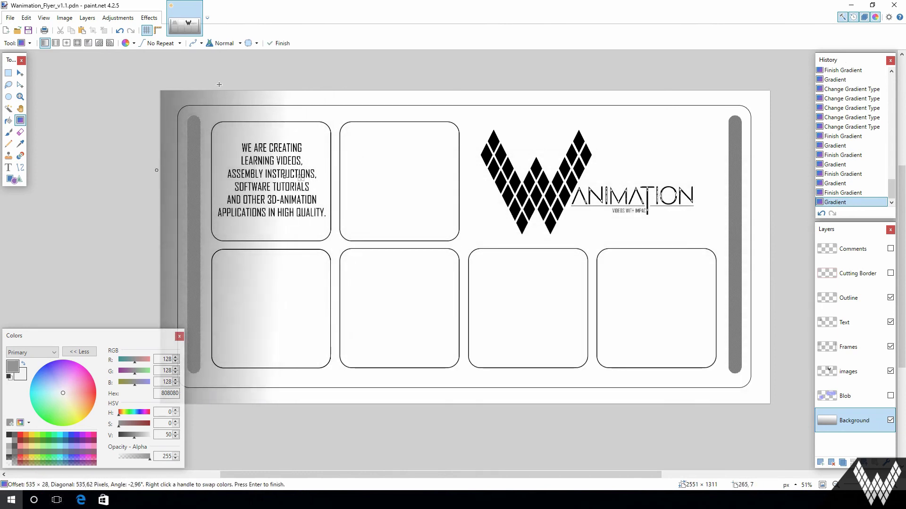
click(160, 44)
click(160, 43)
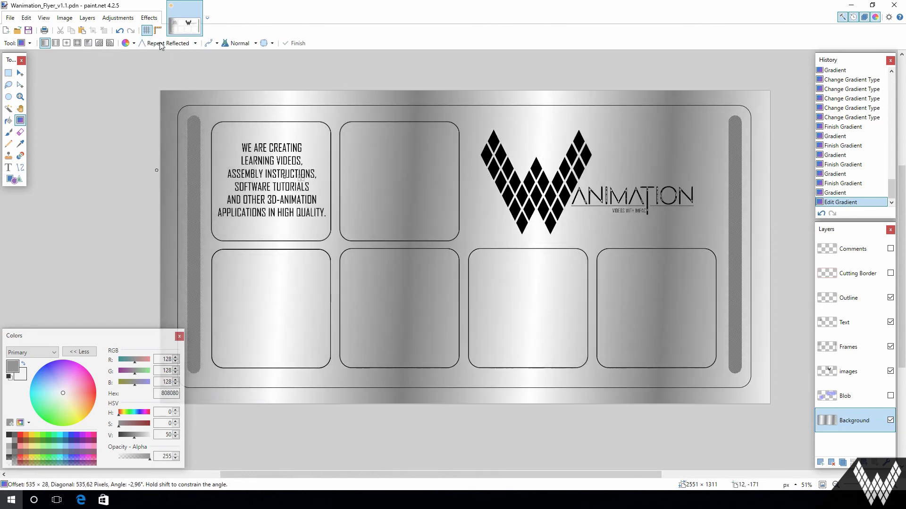
click(159, 44)
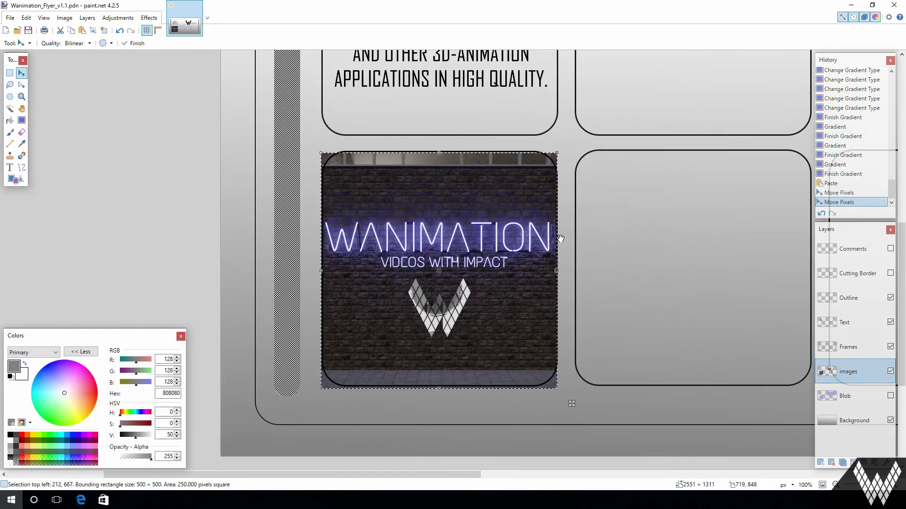
scroll(474, 330, up, 4)
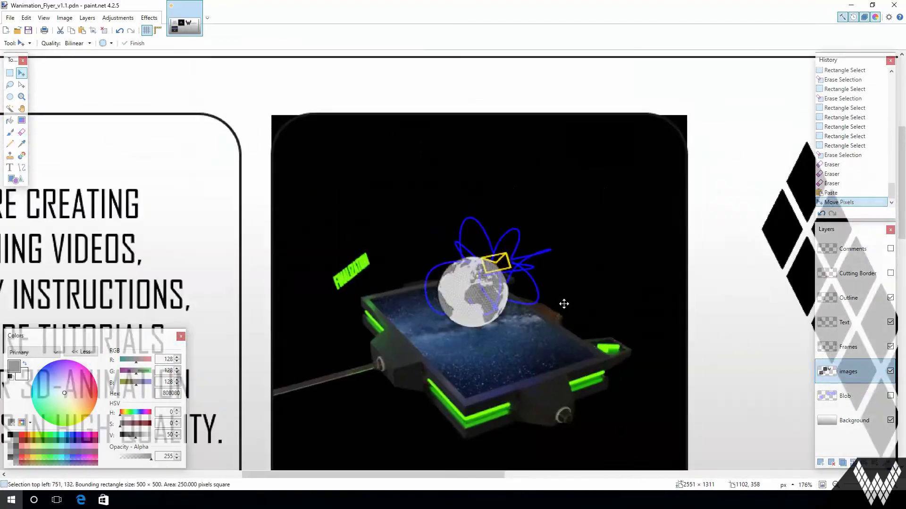
scroll(335, 339, up, 6)
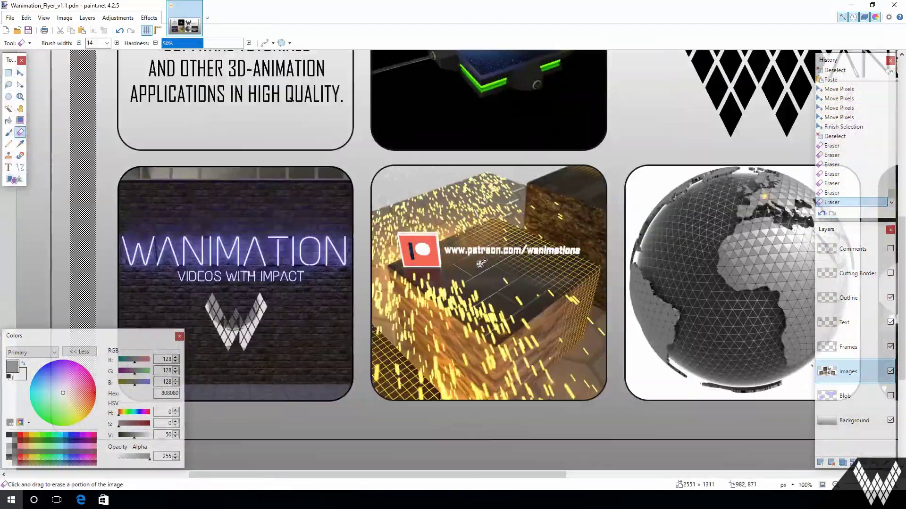
scroll(365, 324, down, 2)
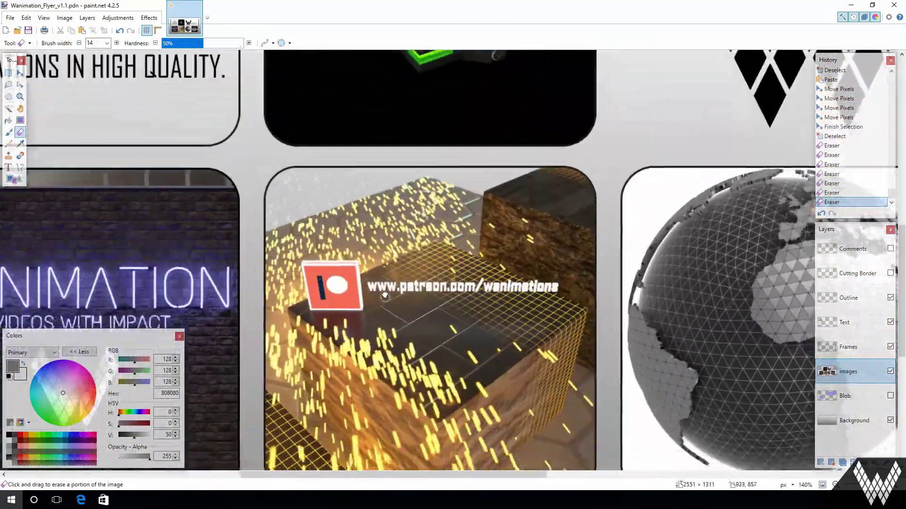